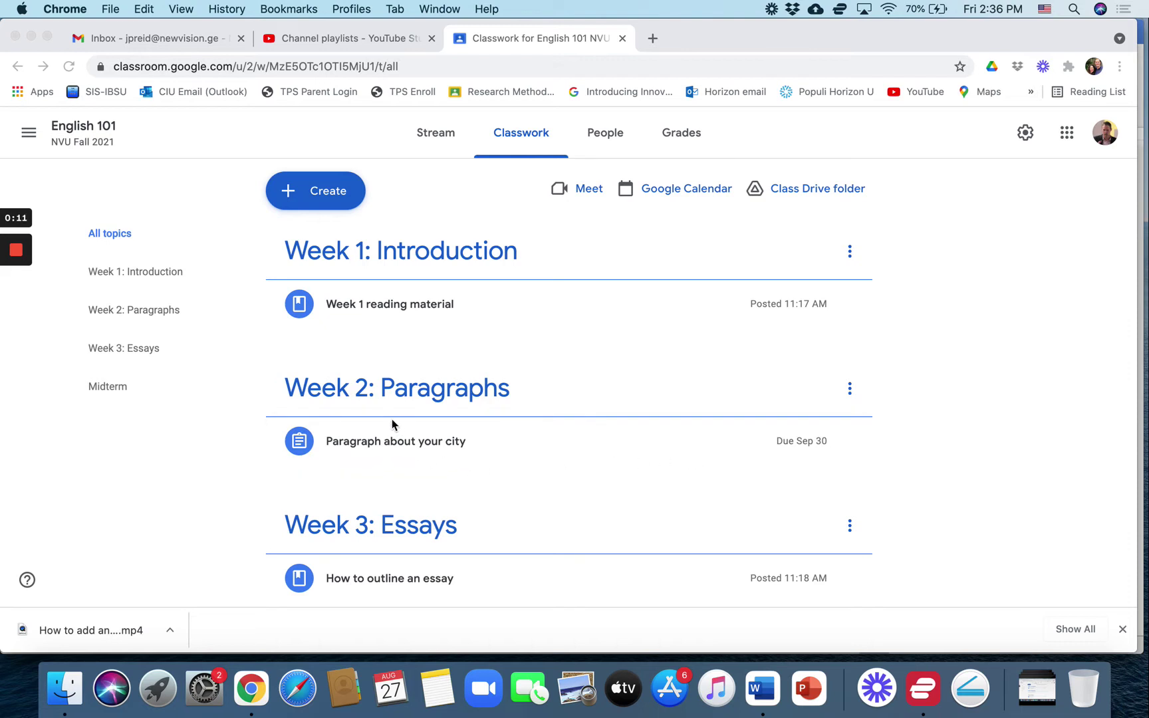
On the teacher's Classwork page, expand 'Paragraph about your city' to show 0 turned in and 1 assigned.
left_click(385, 441)
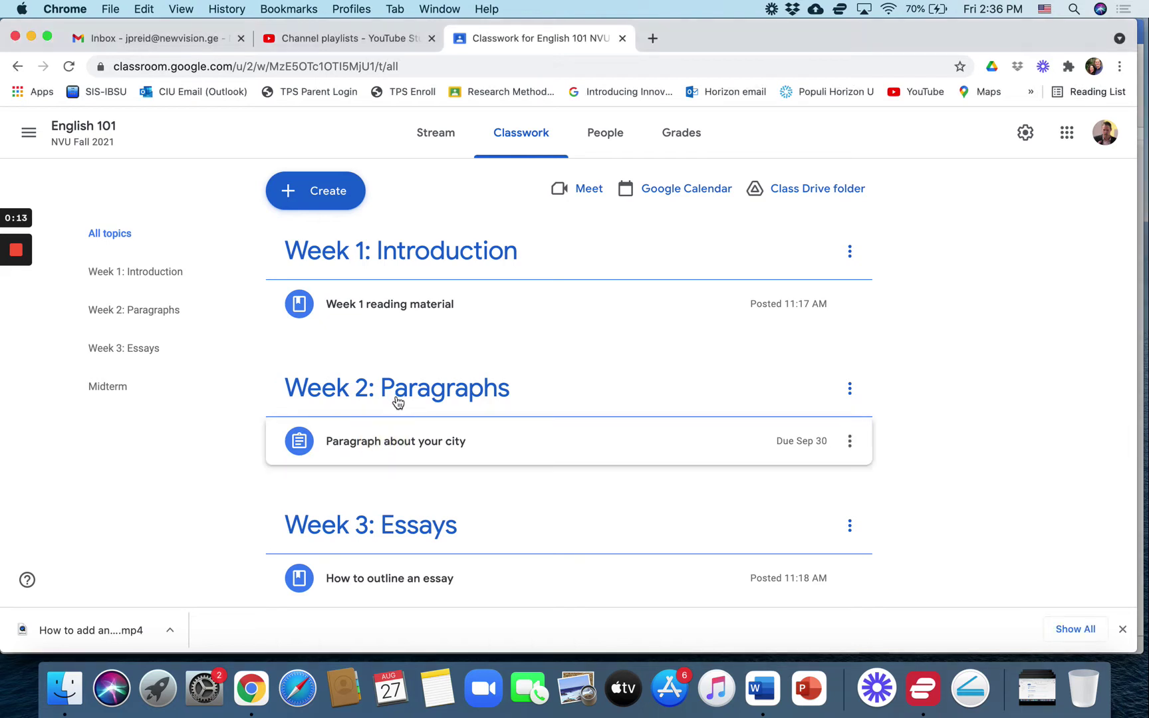
left_click(359, 441)
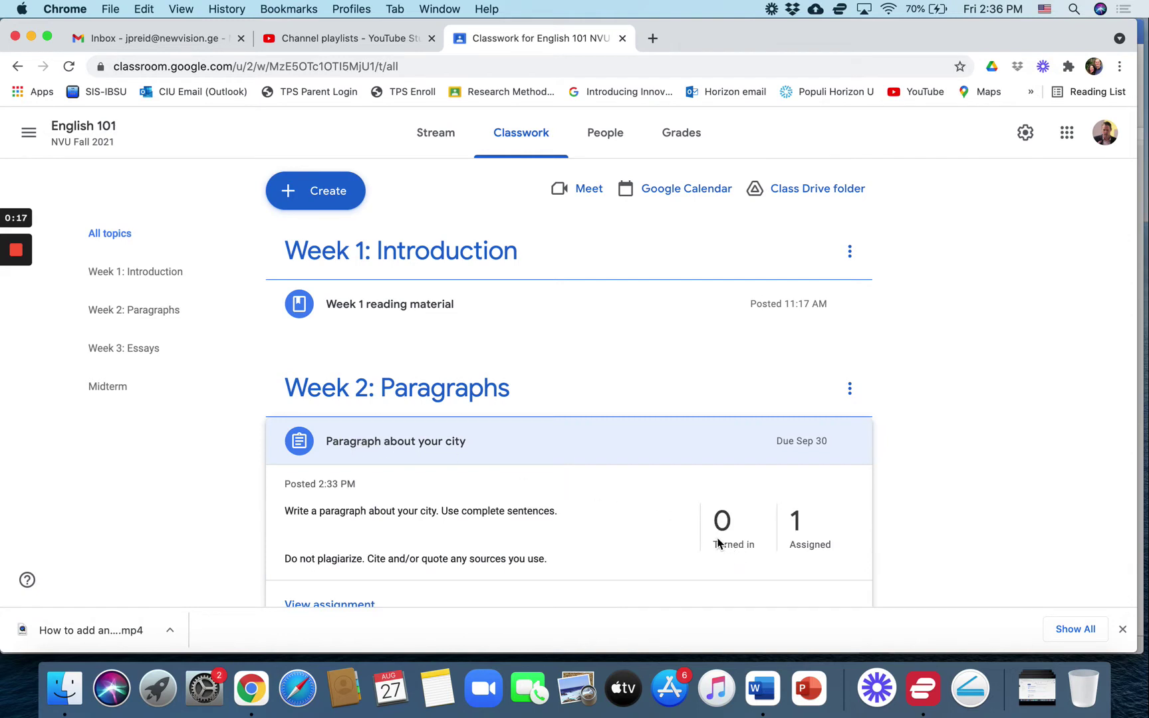
scroll(718, 544, "down", 2)
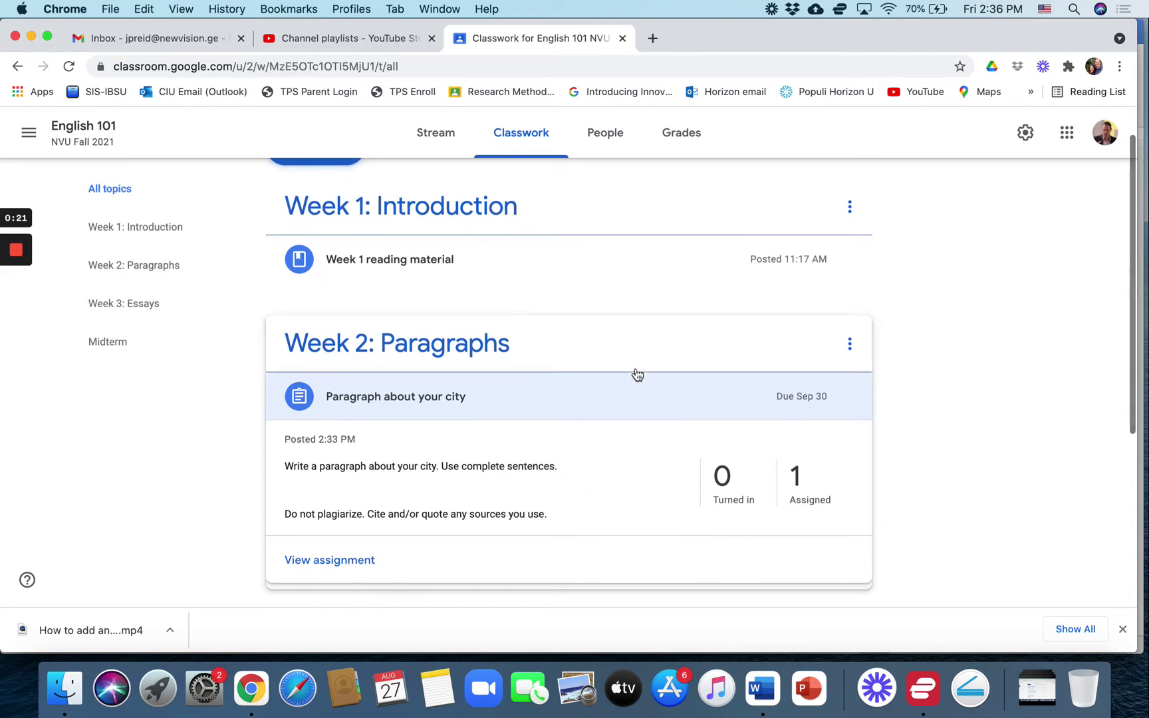
In the student's Gmail, open the 'New assignment' email for Paragraph about your city, due Sep 30.
key("super+grave")
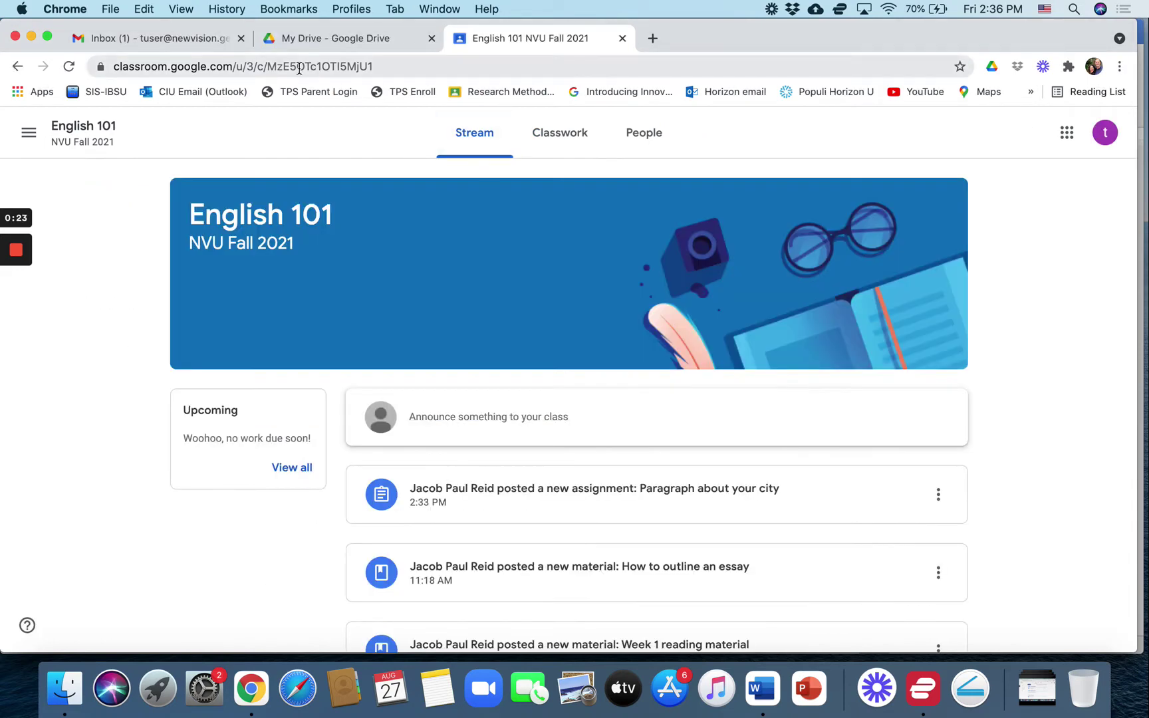
left_click(178, 41)
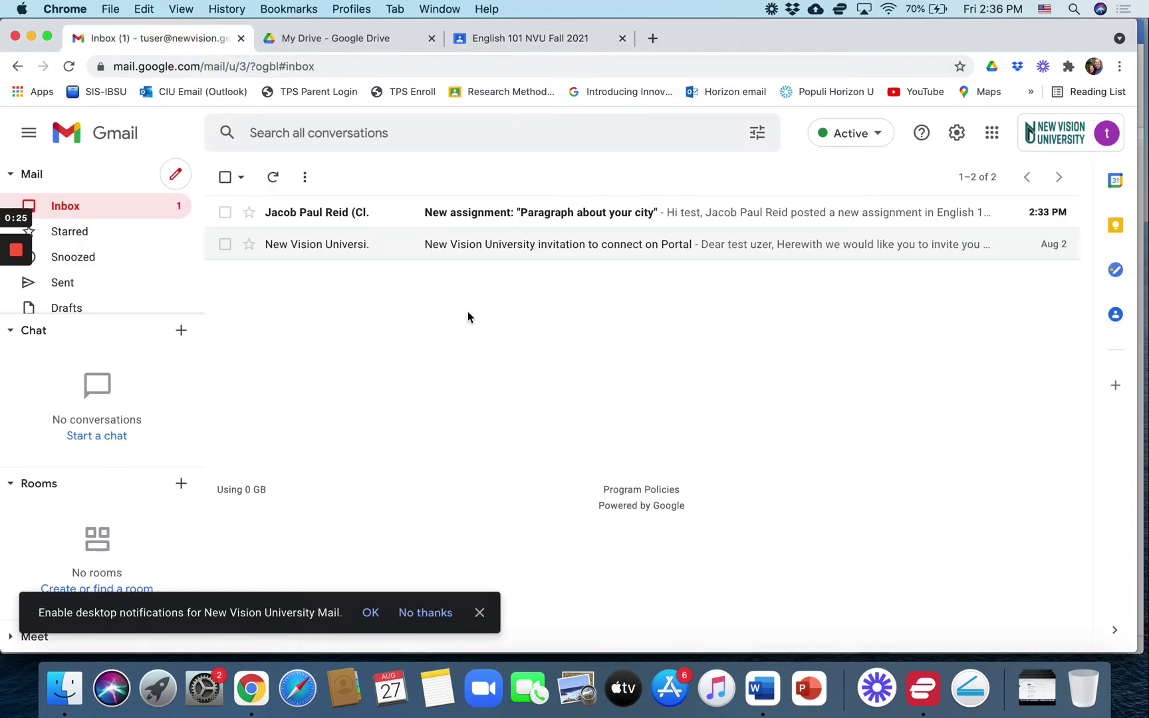
left_click(472, 219)
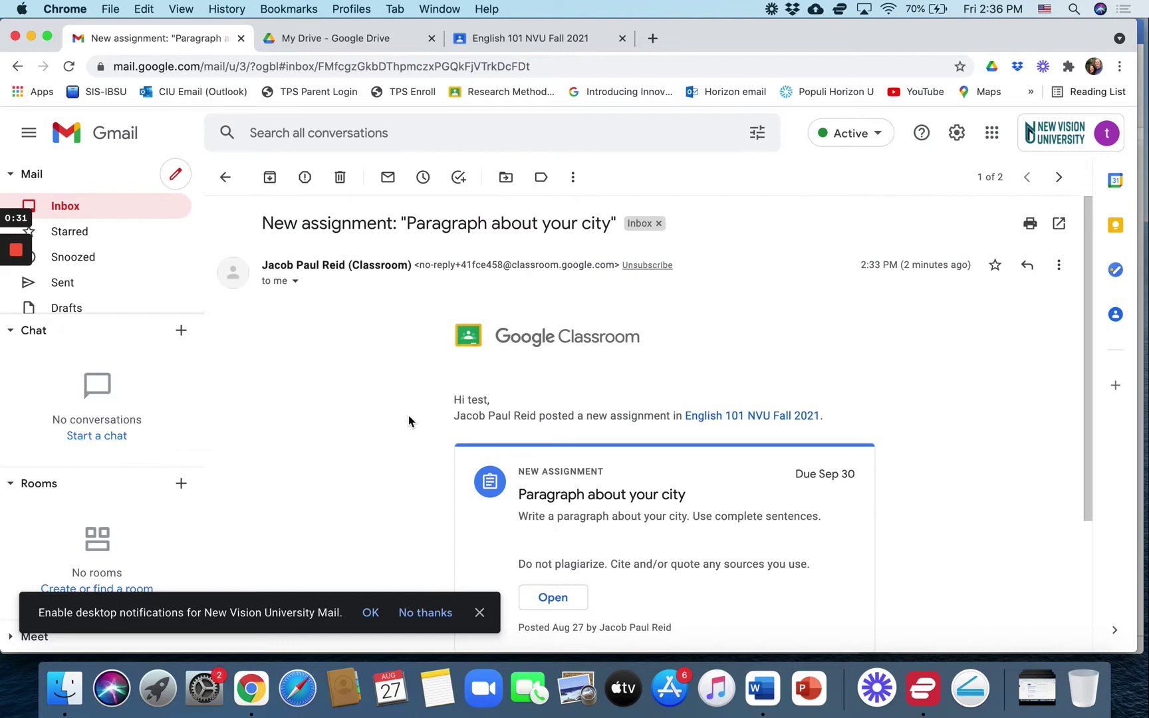
scroll(407, 424, "down", 3)
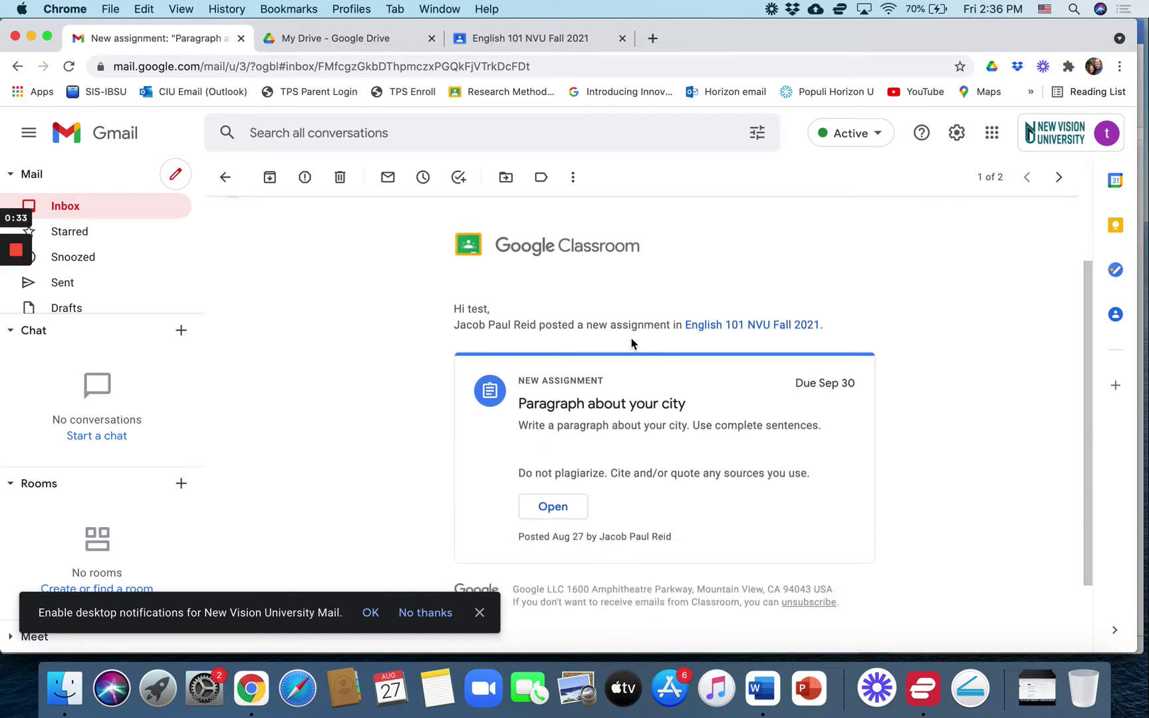
scroll(618, 332, "down", 1)
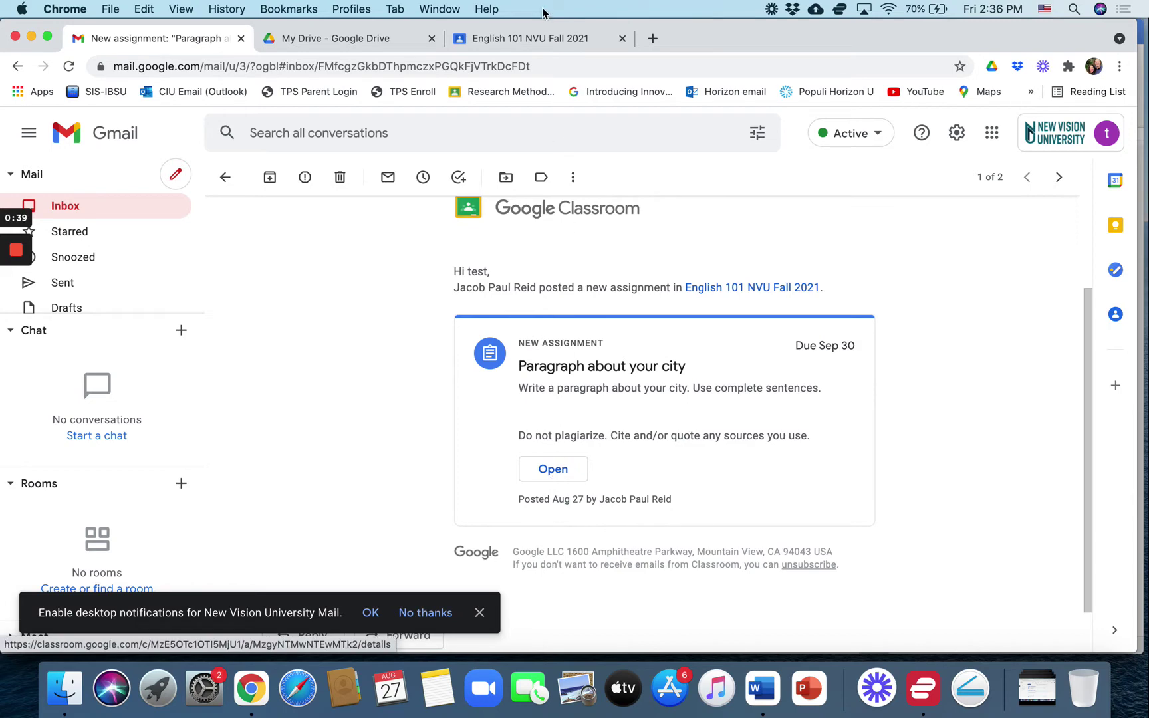
In the student's English 101 Classwork, expand 'Paragraph about your city', marked Assigned and due Sep 30.
left_click(510, 40)
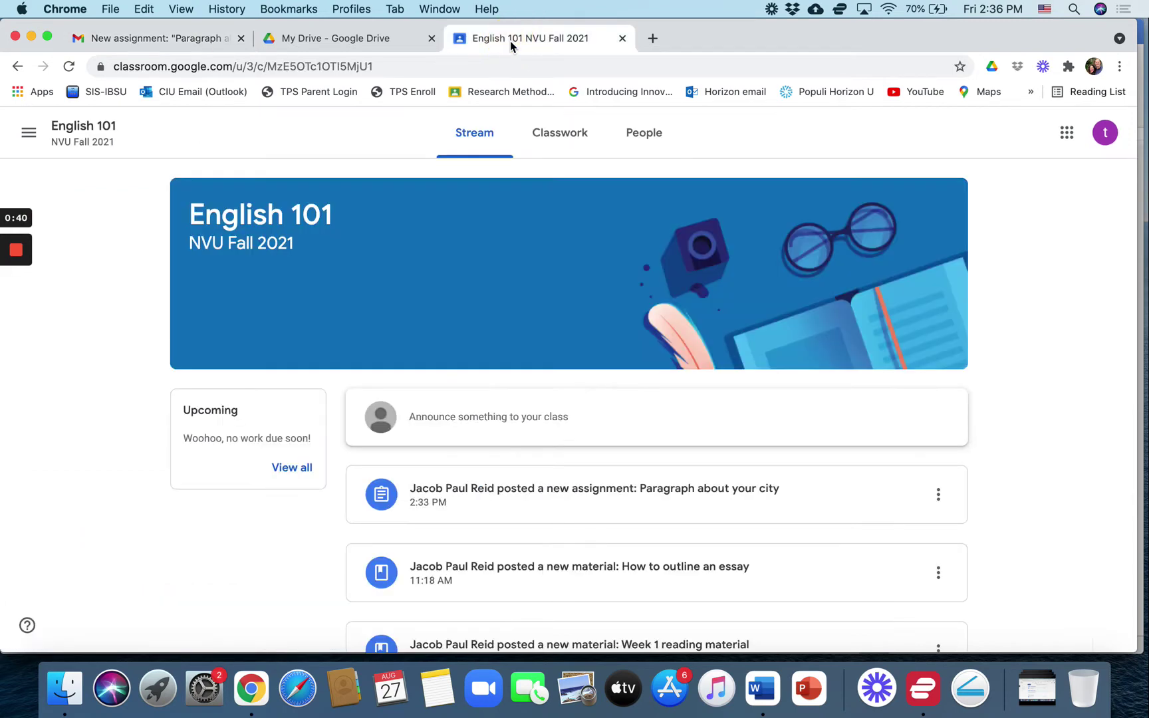
left_click(565, 141)
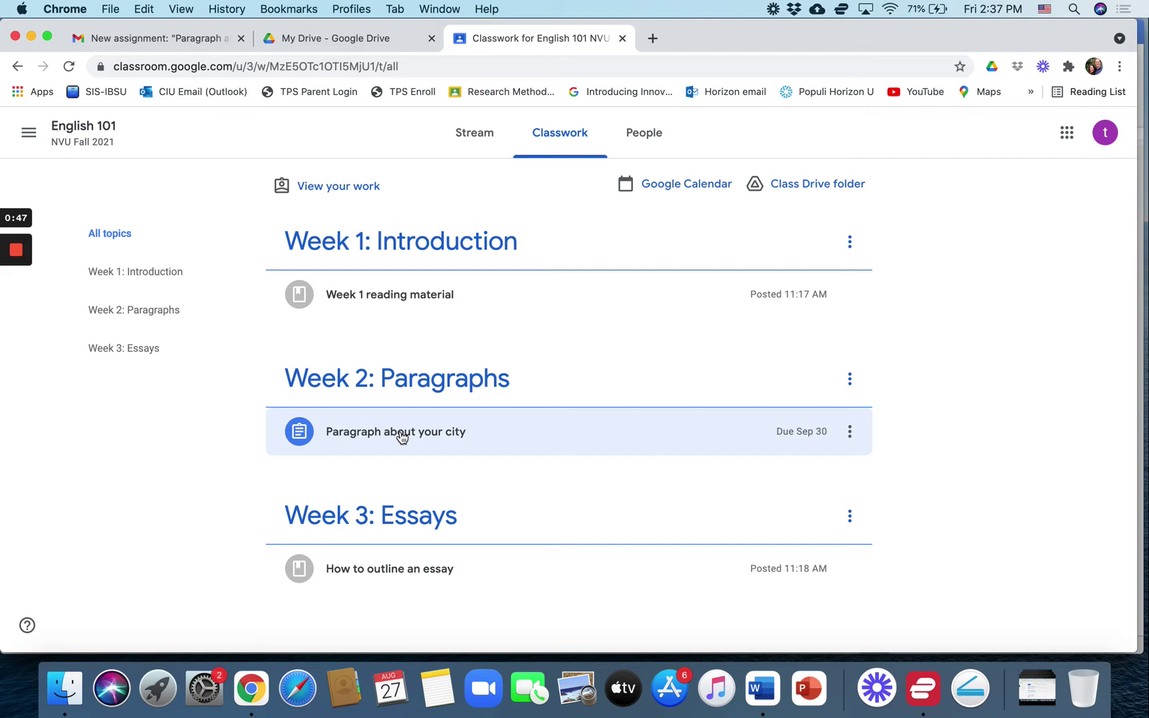
left_click(402, 437)
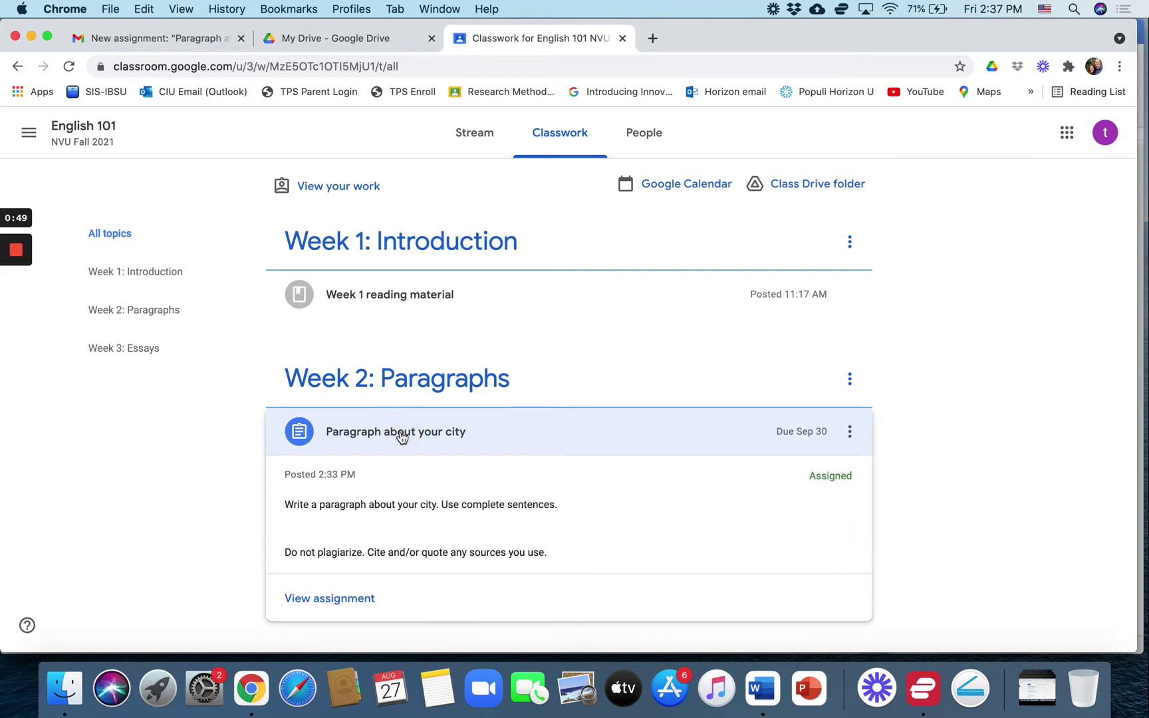
scroll(399, 438, "down", 3)
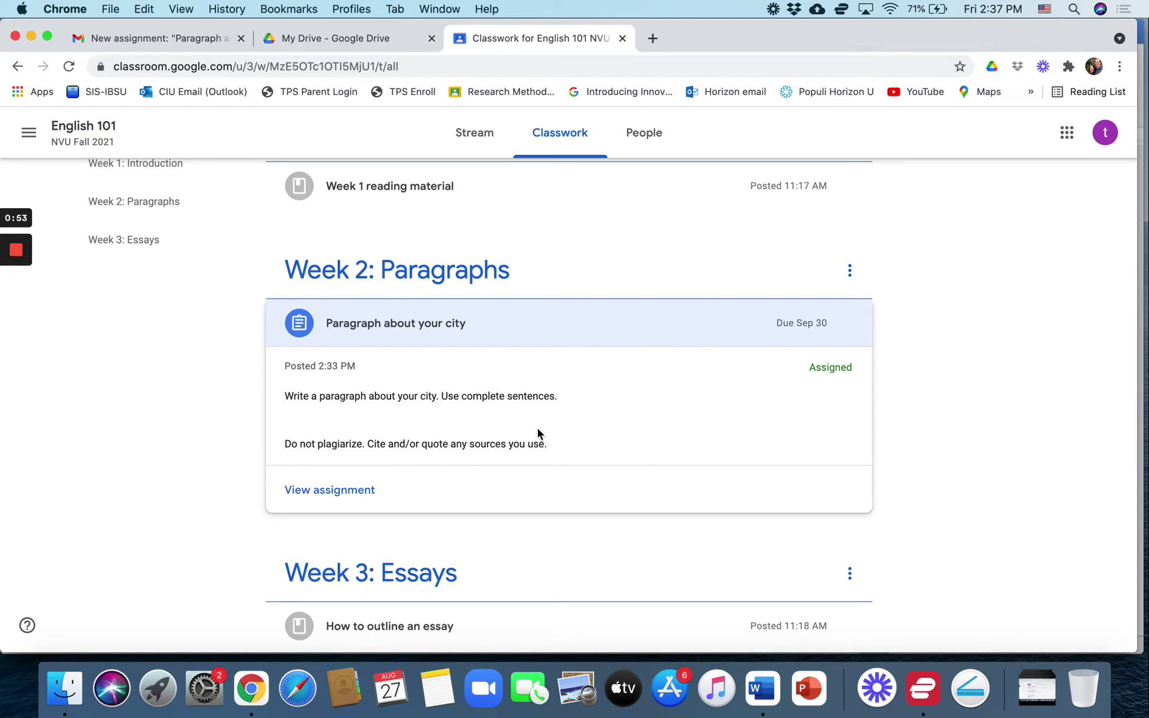
Attach the 'Tokyo paragraph' Google Doc from Drive to the student's assignment work.
left_click(333, 491)
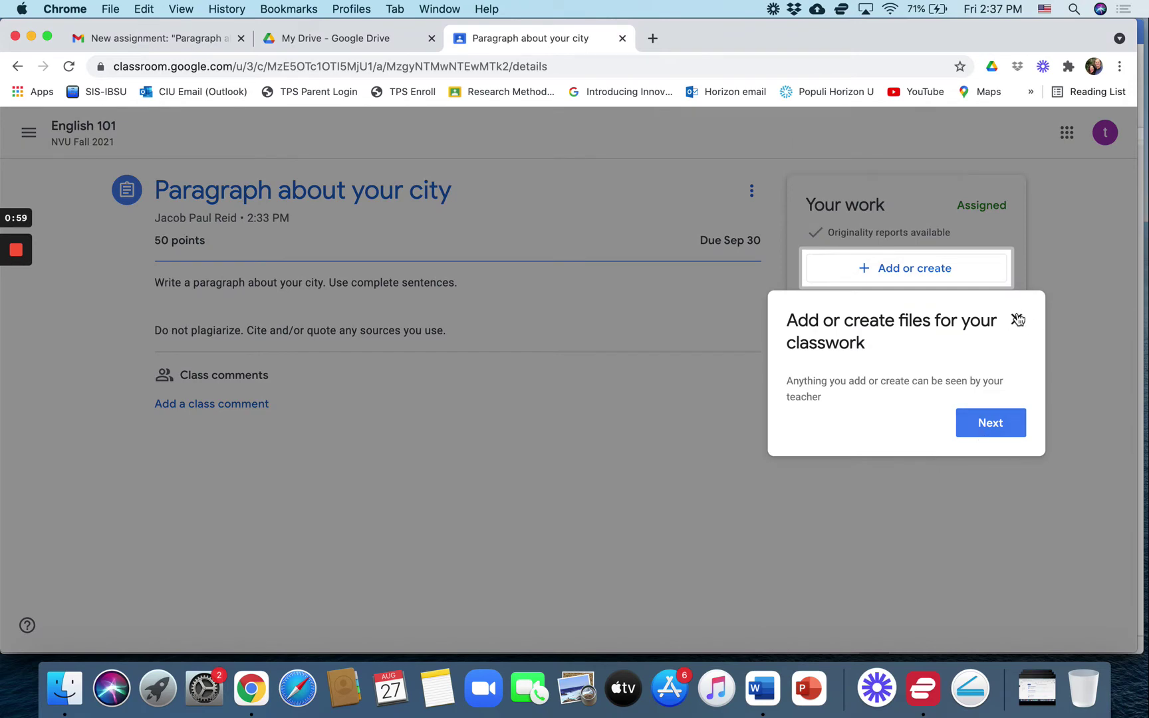
left_click(1017, 319)
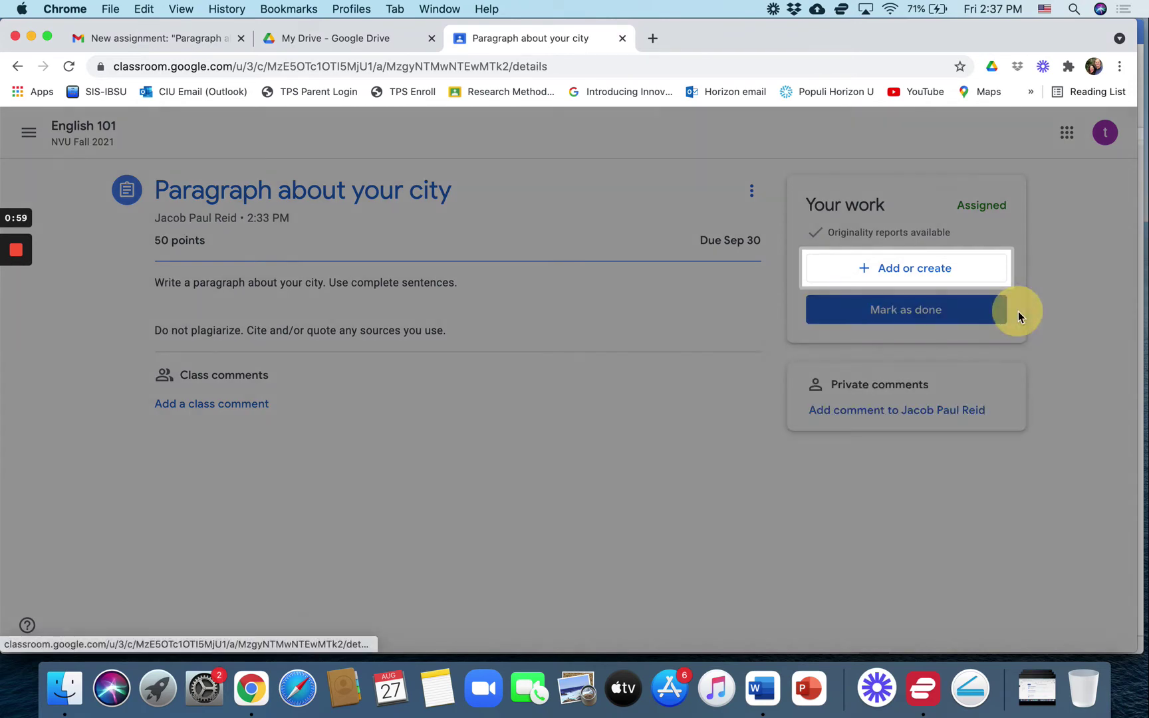
left_click(875, 272)
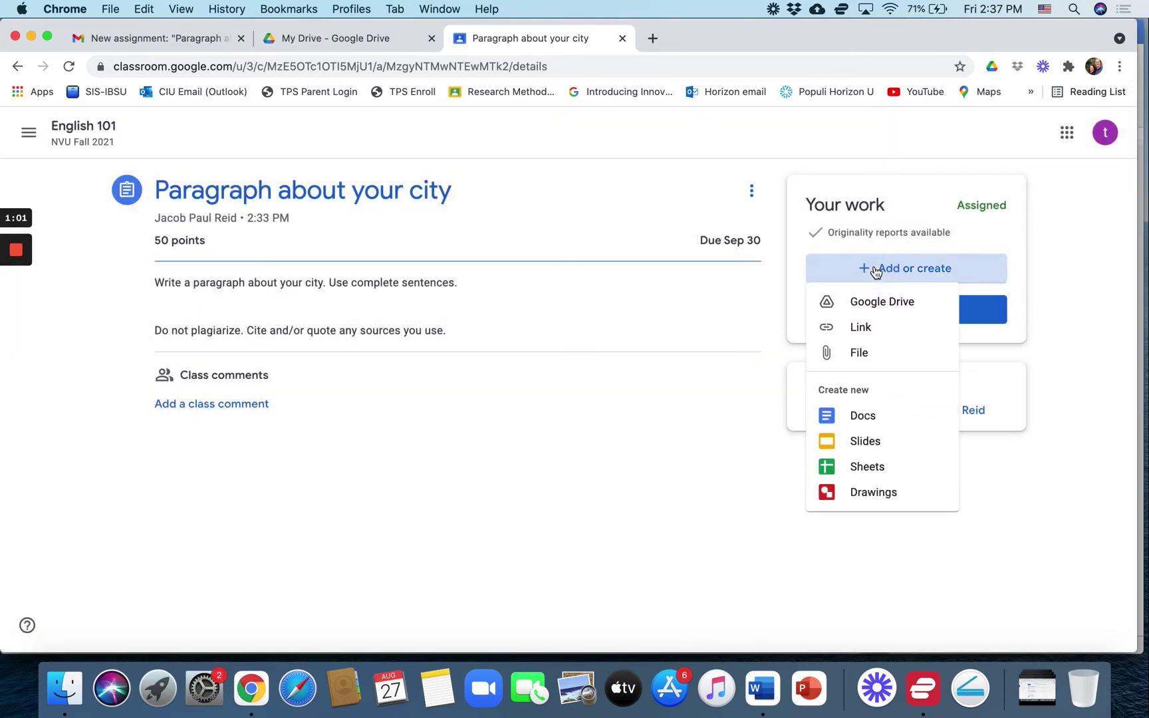
left_click(869, 305)
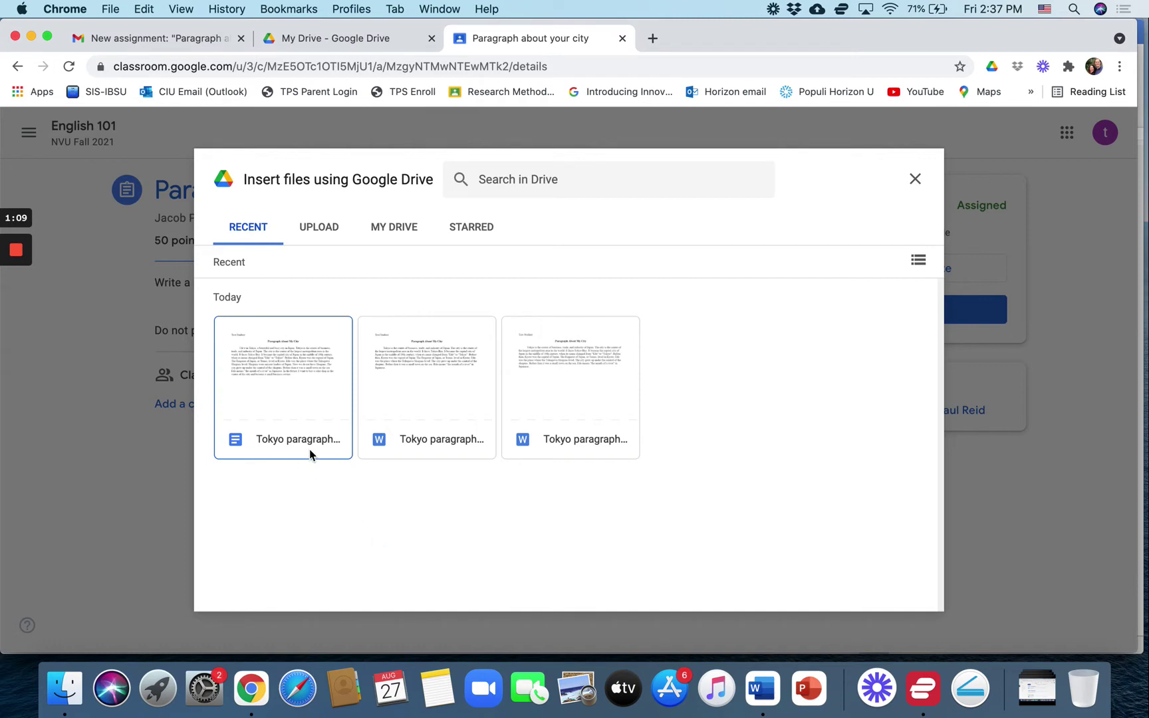
double_click(272, 368)
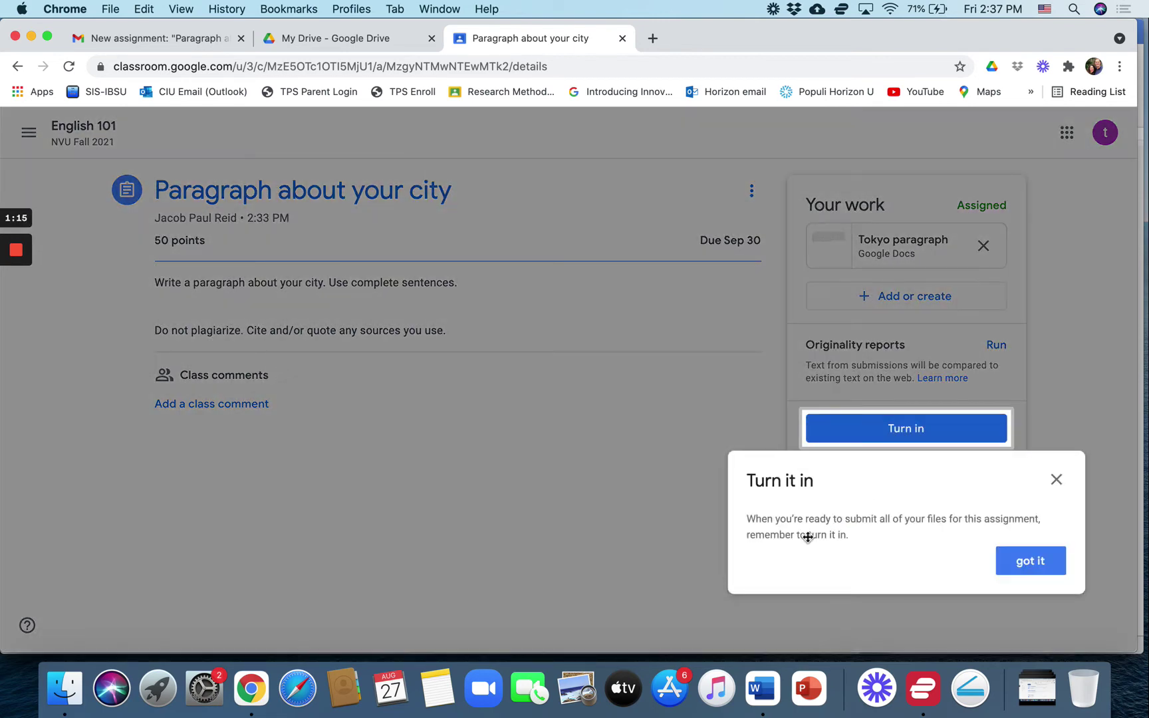
Turn in the attached Tokyo paragraph, confirming with 'Turn in anyway'.
left_click(1056, 480)
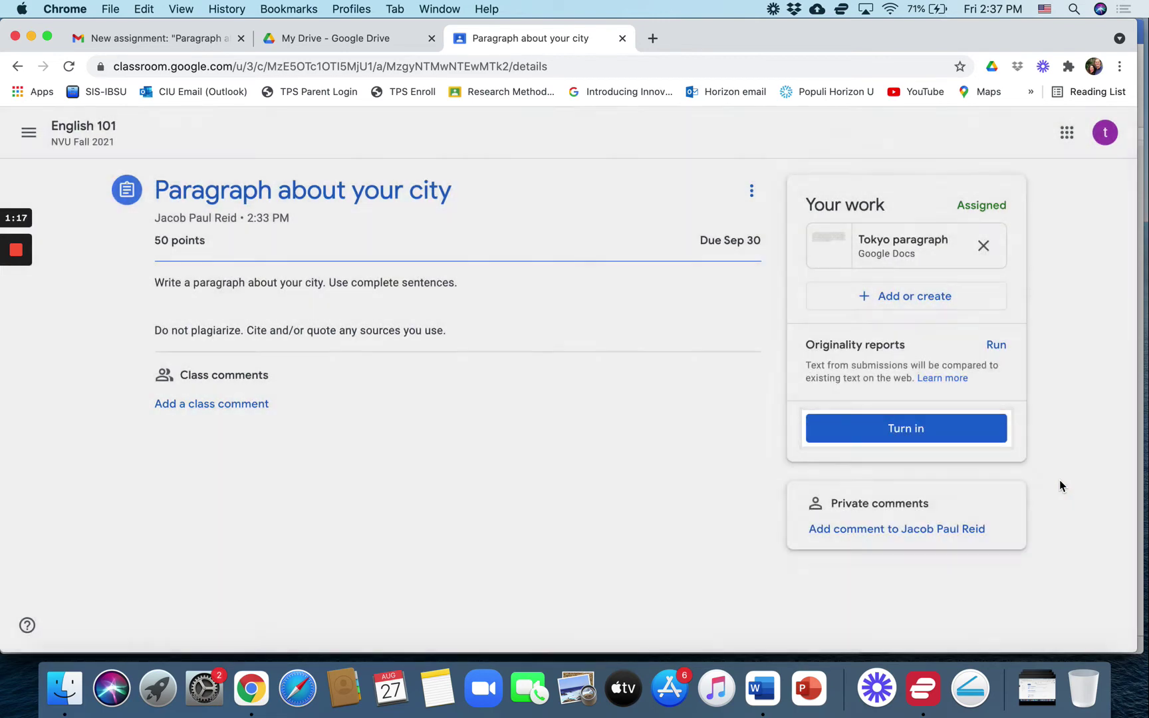
left_click_drag(809, 344, 902, 351)
left_click(931, 349)
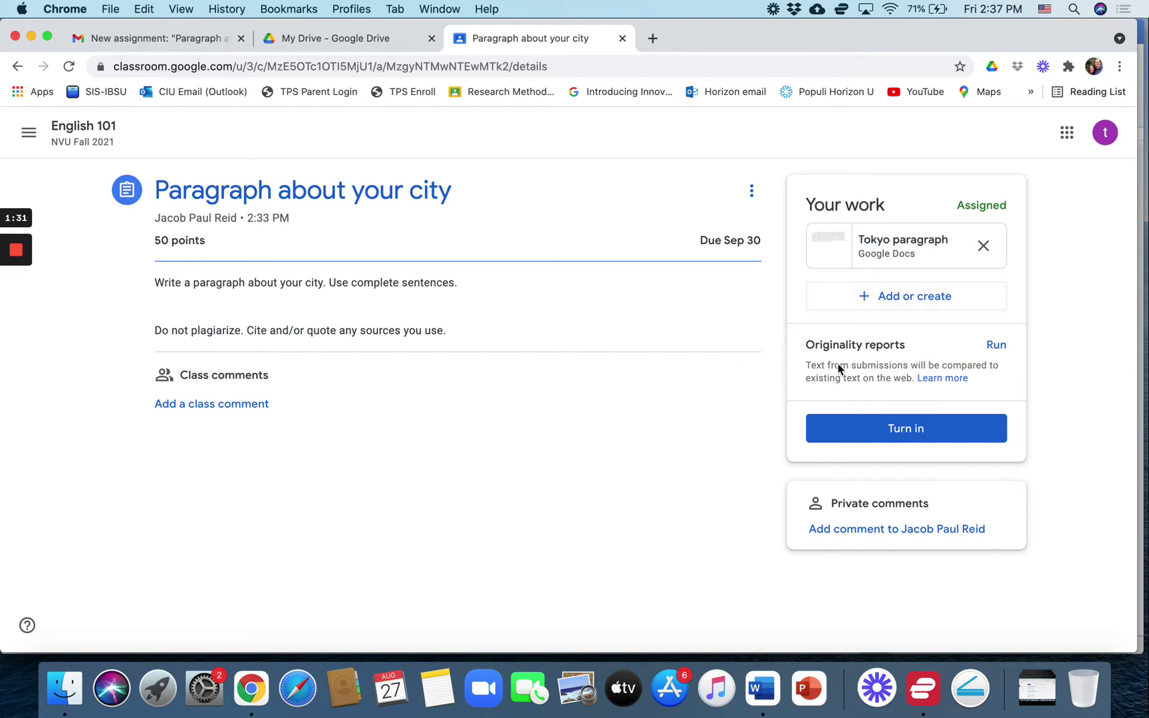
left_click(903, 431)
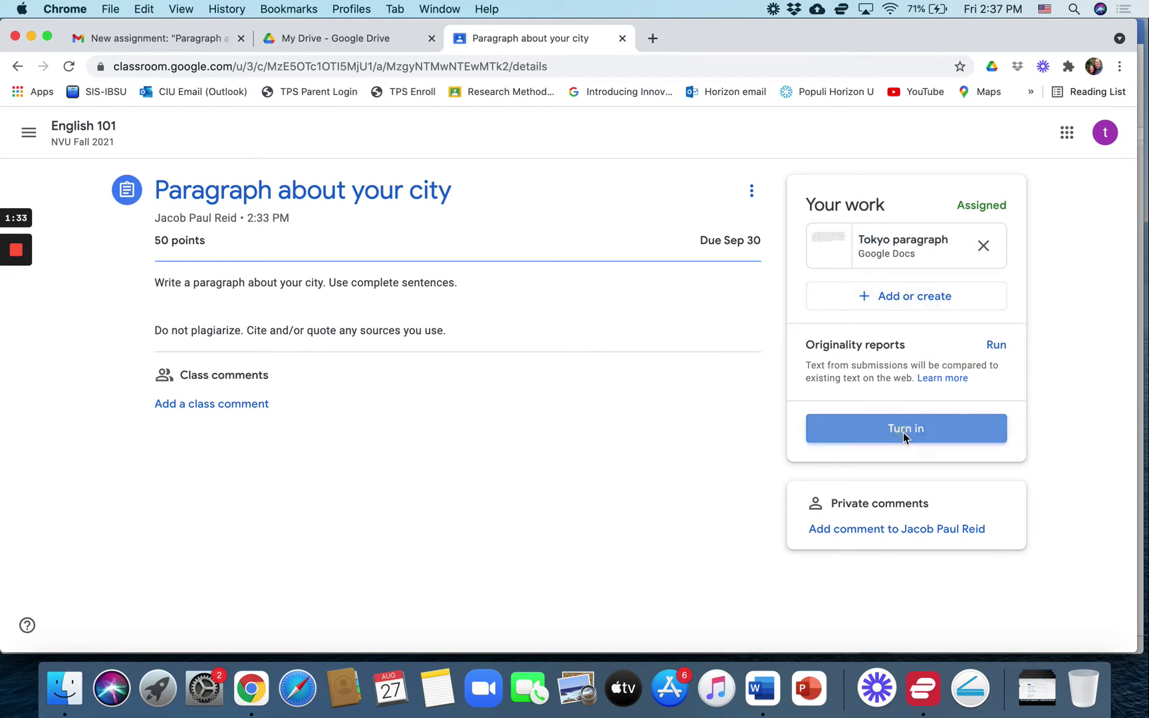
left_click(750, 468)
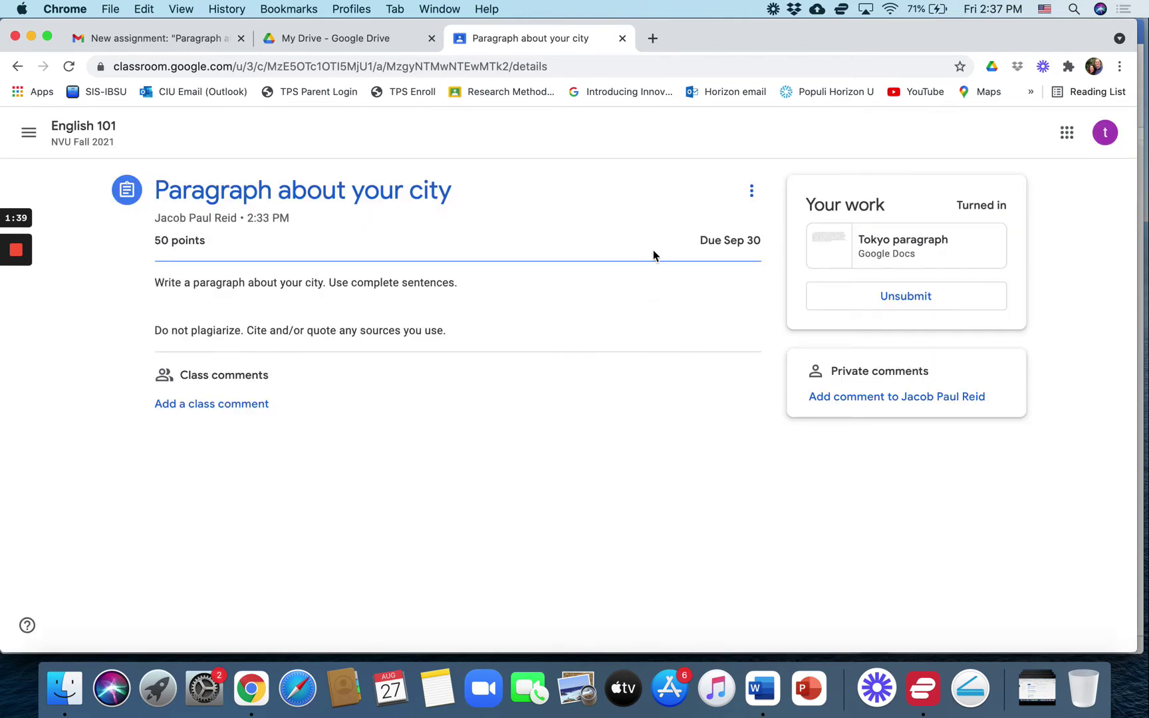
In the teacher's window, open the assignment's '1 Turned in' submissions to see the Tokyo paragraph.
key("super+grave")
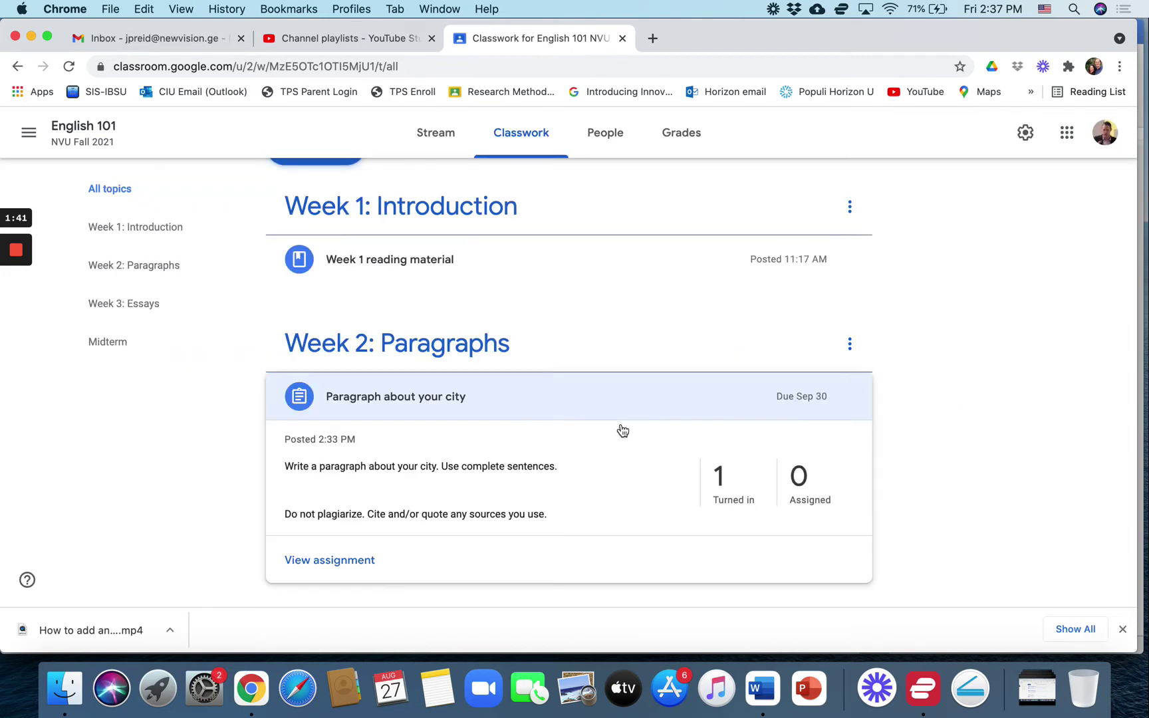
scroll(693, 288, "down", 2)
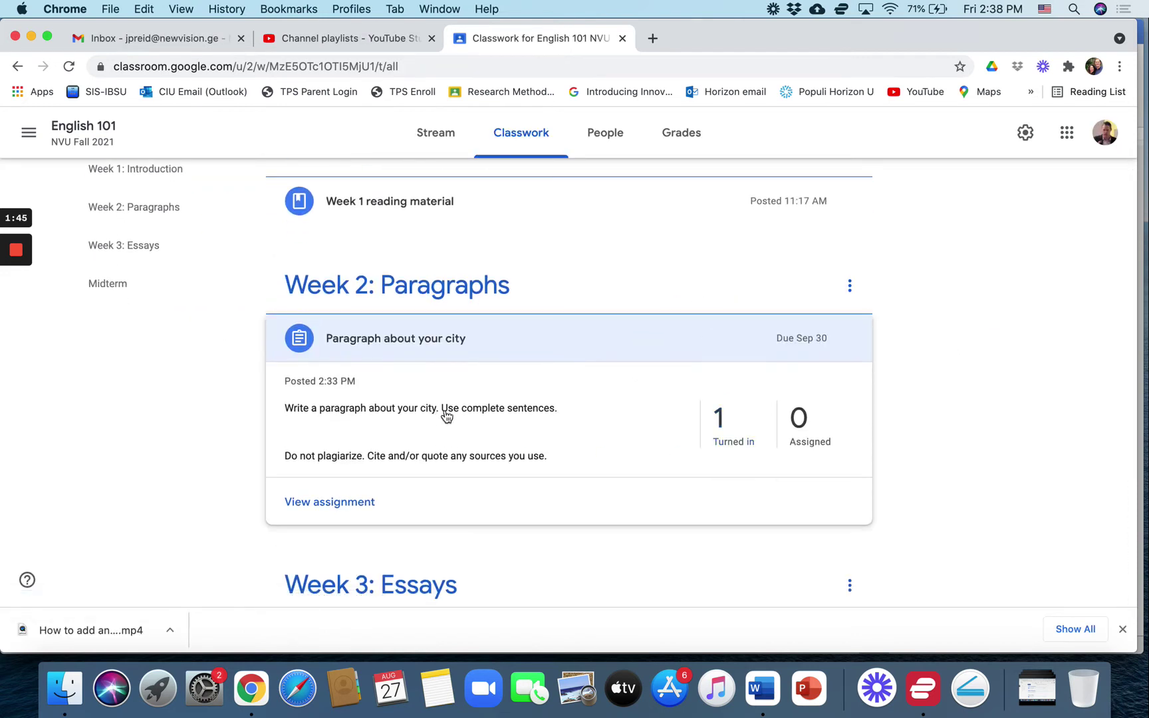
left_click(721, 433)
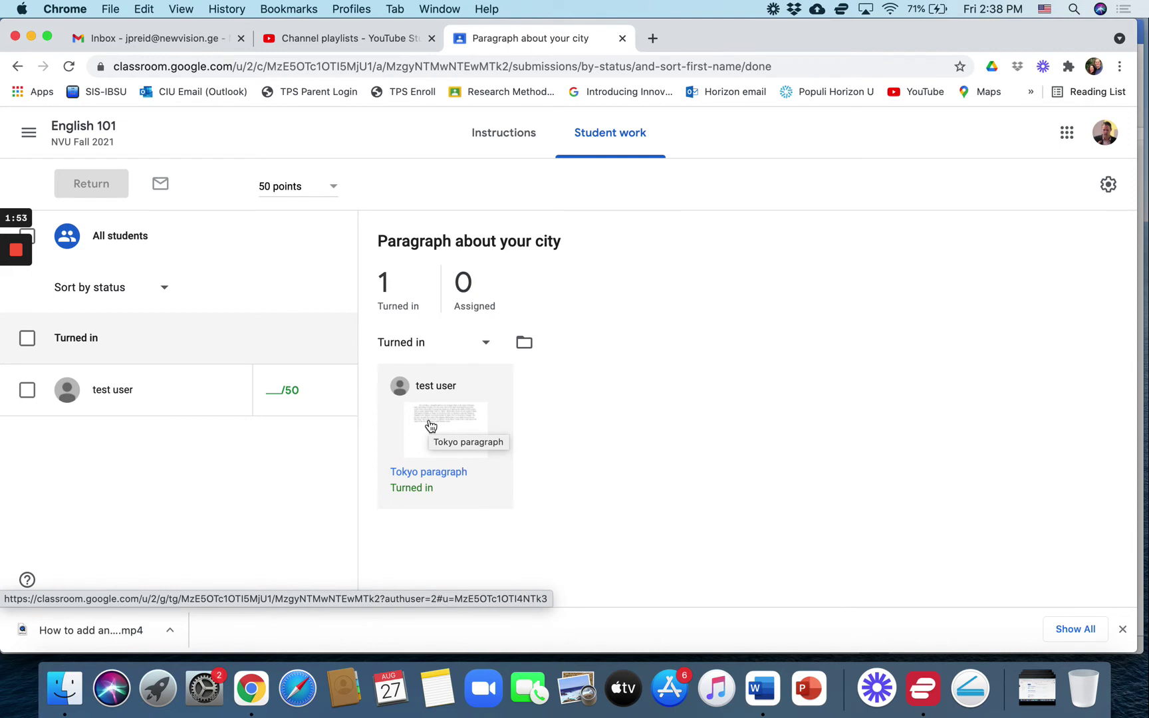
Read the Tokyo paragraph's originality report, which shows no web matches, then close it.
left_click(430, 425)
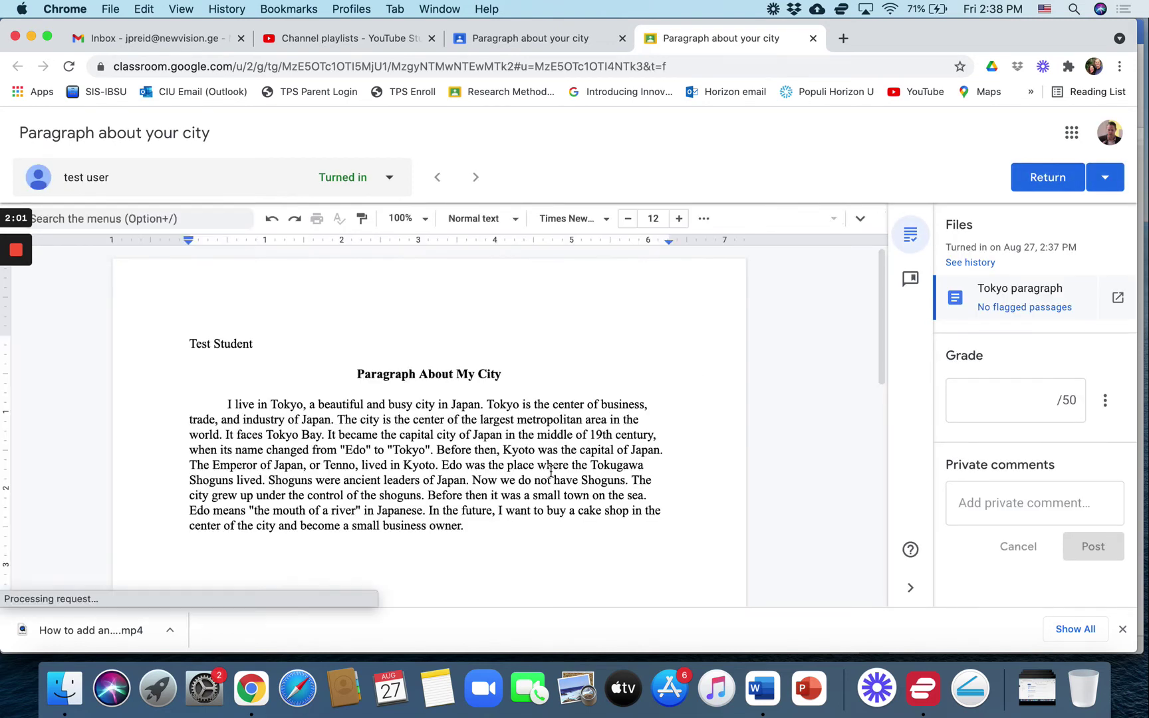
scroll(548, 469, "down", 2)
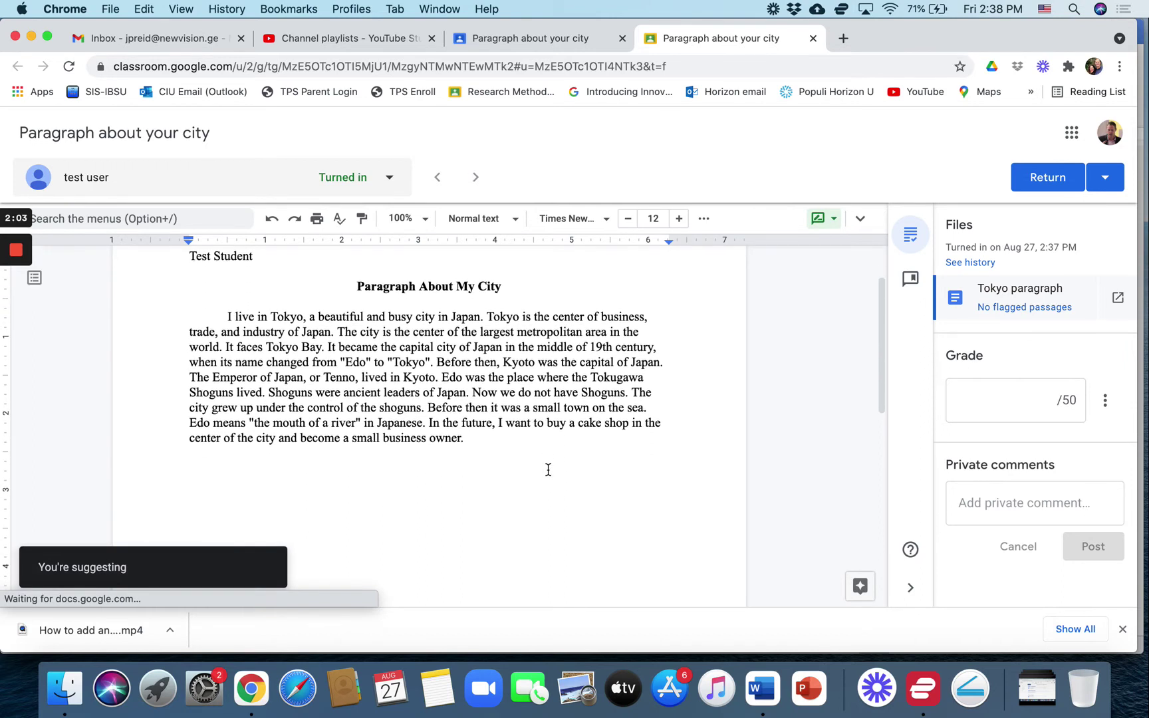
scroll(548, 469, "down", 1)
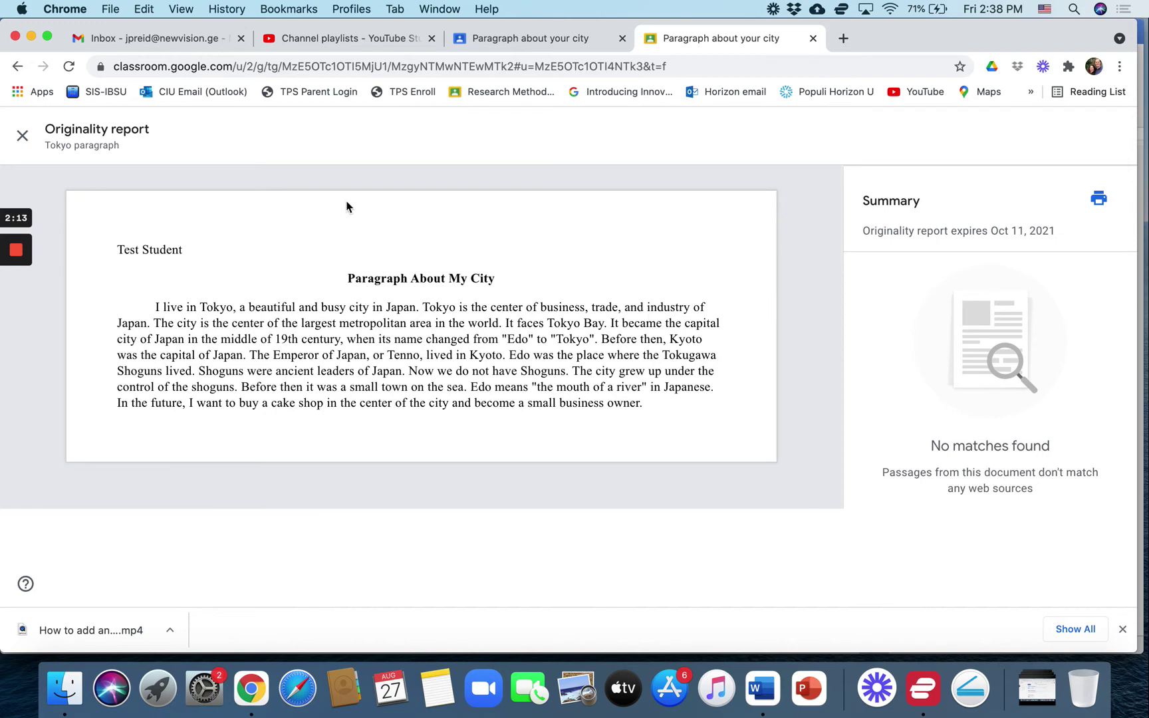
left_click(24, 138)
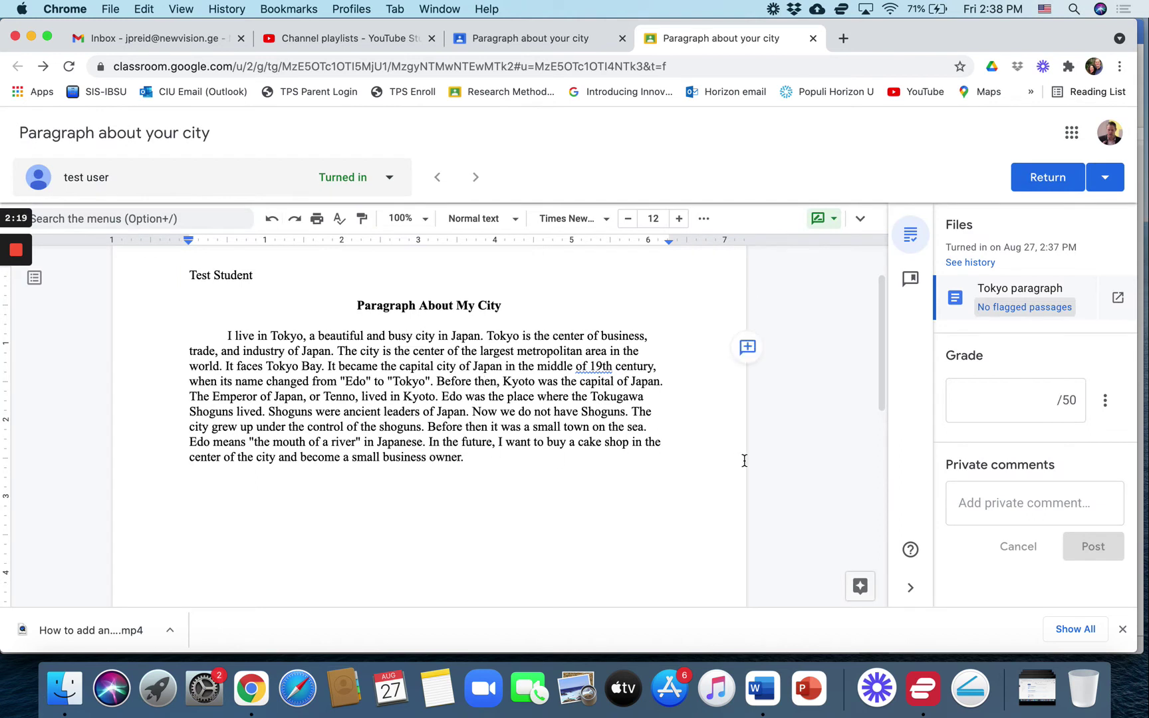
Grade the Tokyo paragraph 40 out of 50, correcting an initially entered 35.
left_click(989, 402)
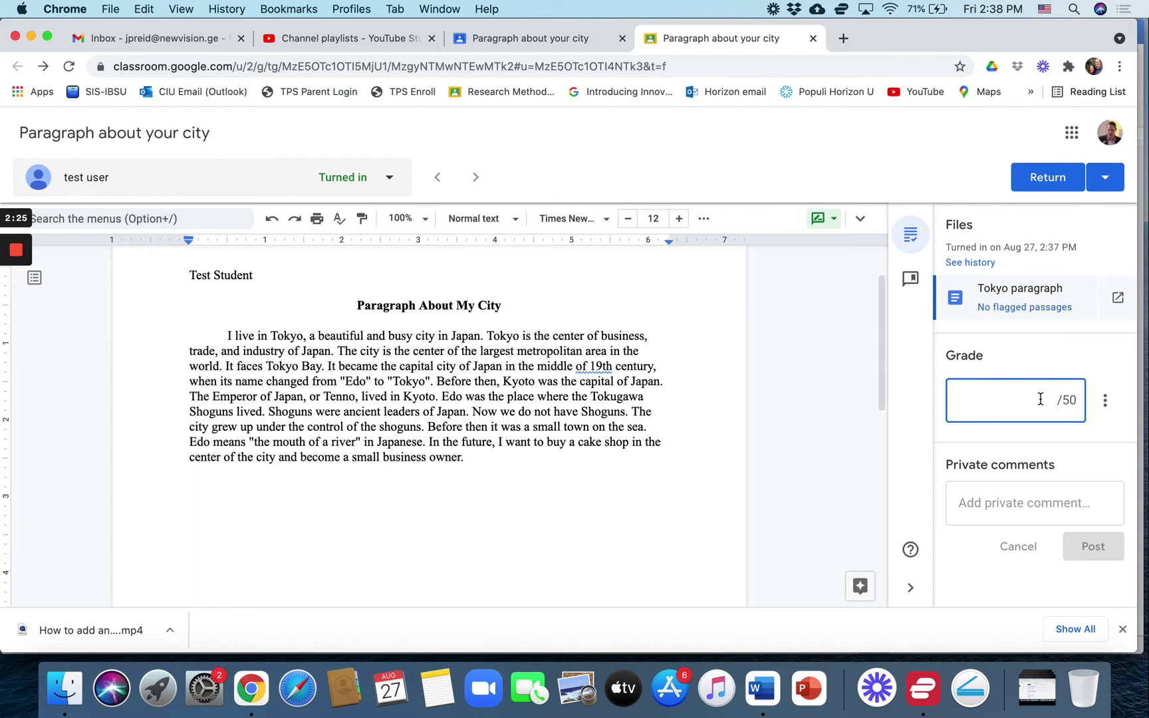
type("35")
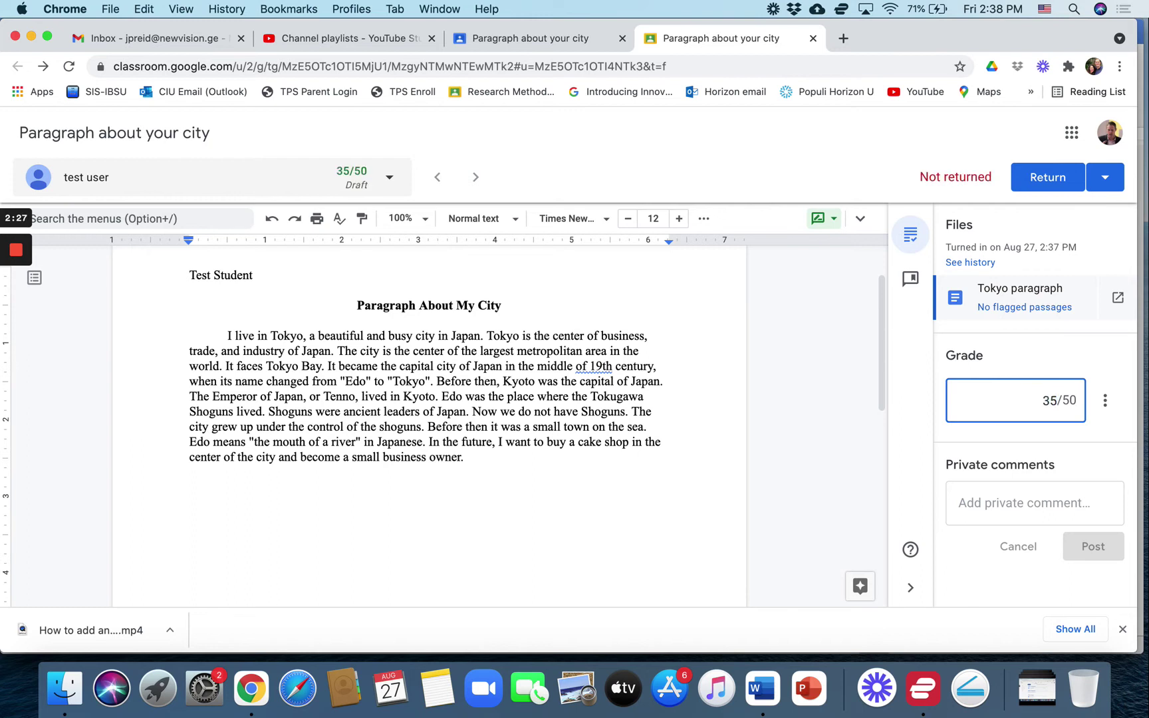
key("BackSpace")
key("BackSpace")
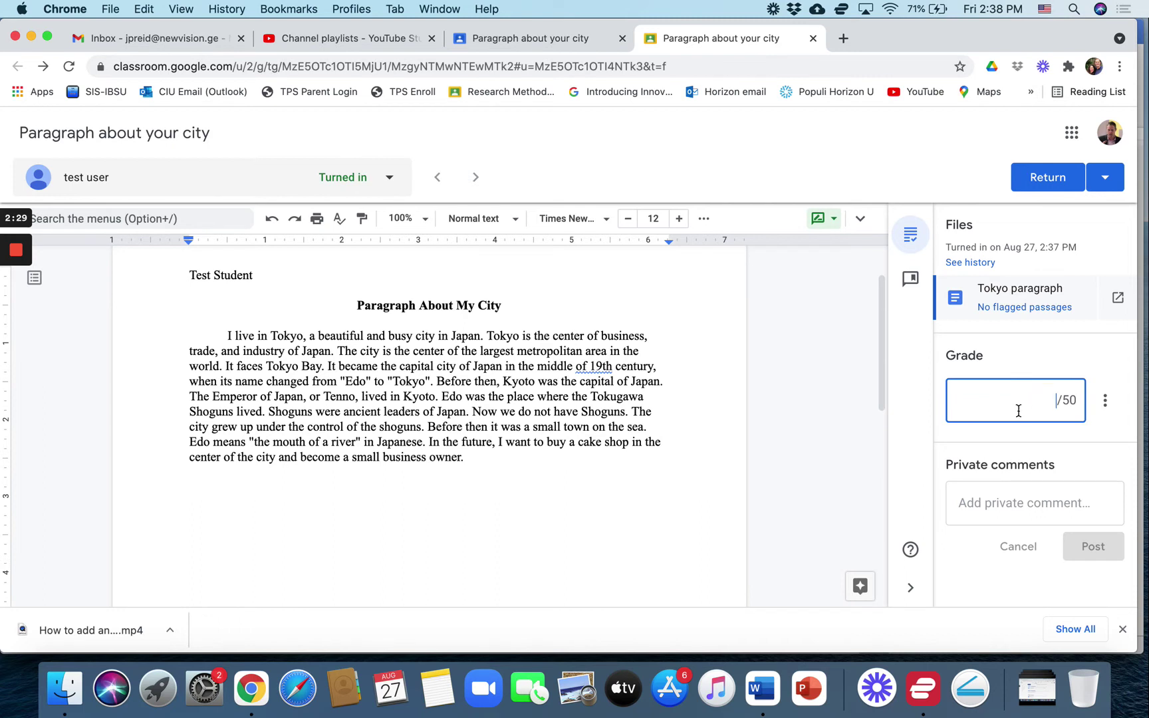
type("40")
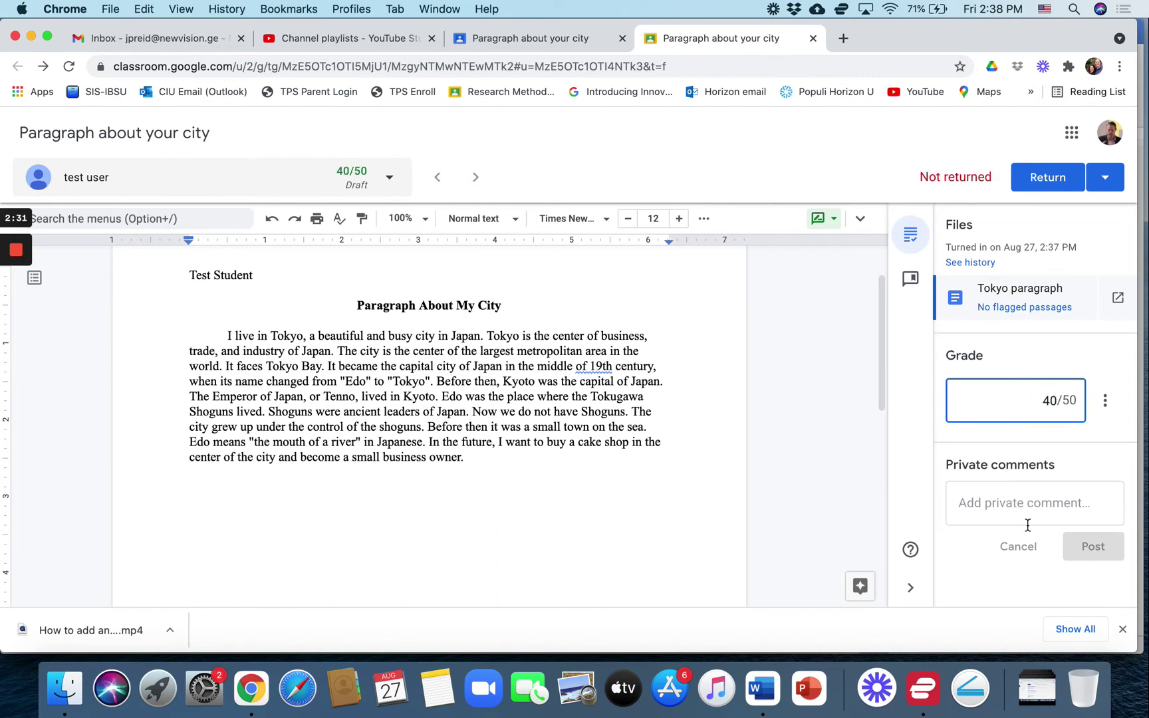
left_click(997, 504)
Write and post the private comment 'Great job!' to the student.
type("Grea")
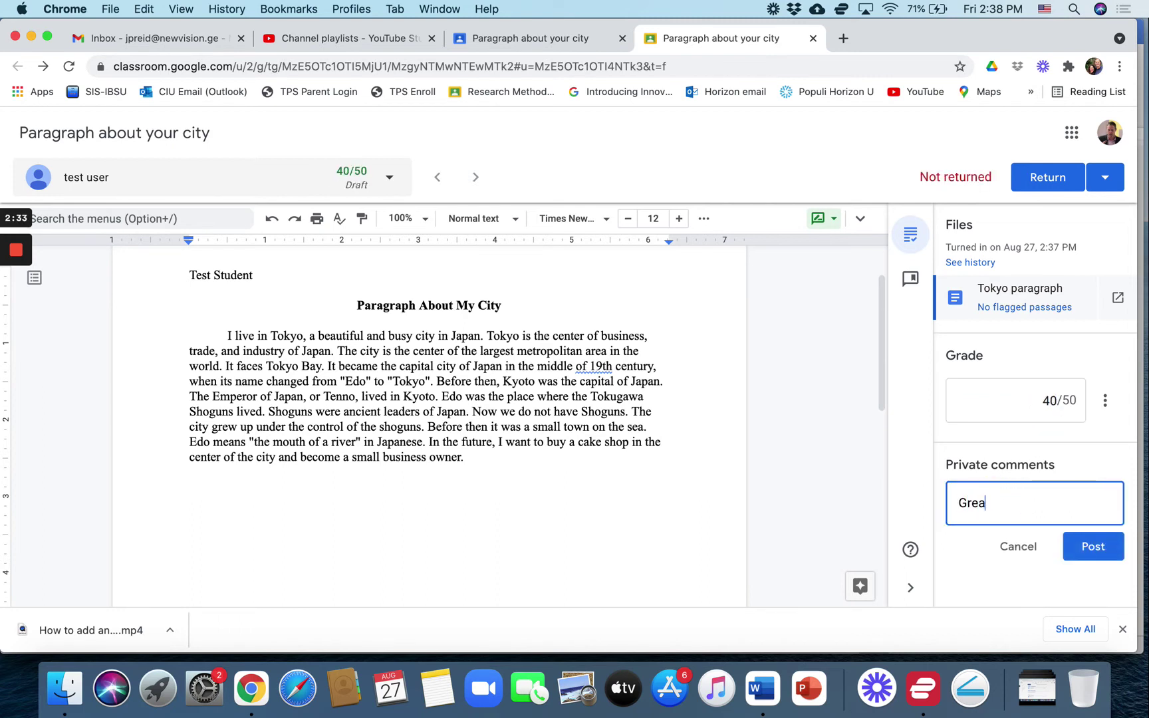
type("t Job")
key("BackSpace")
type("job!")
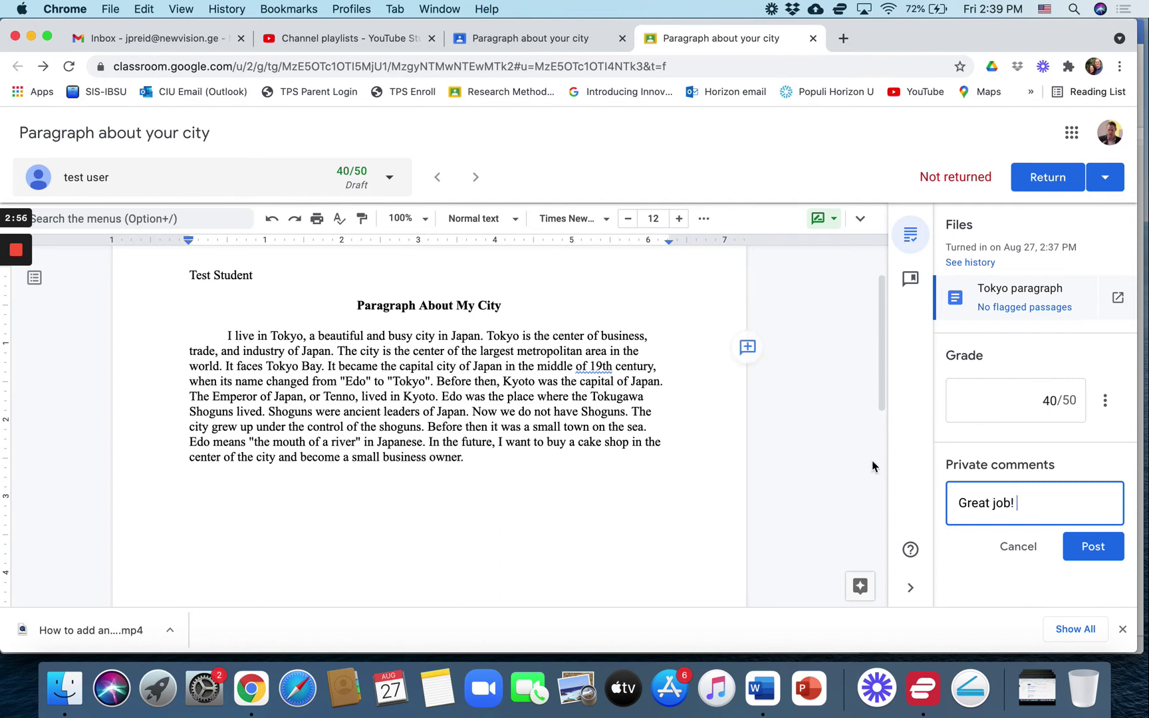
left_click(1024, 403)
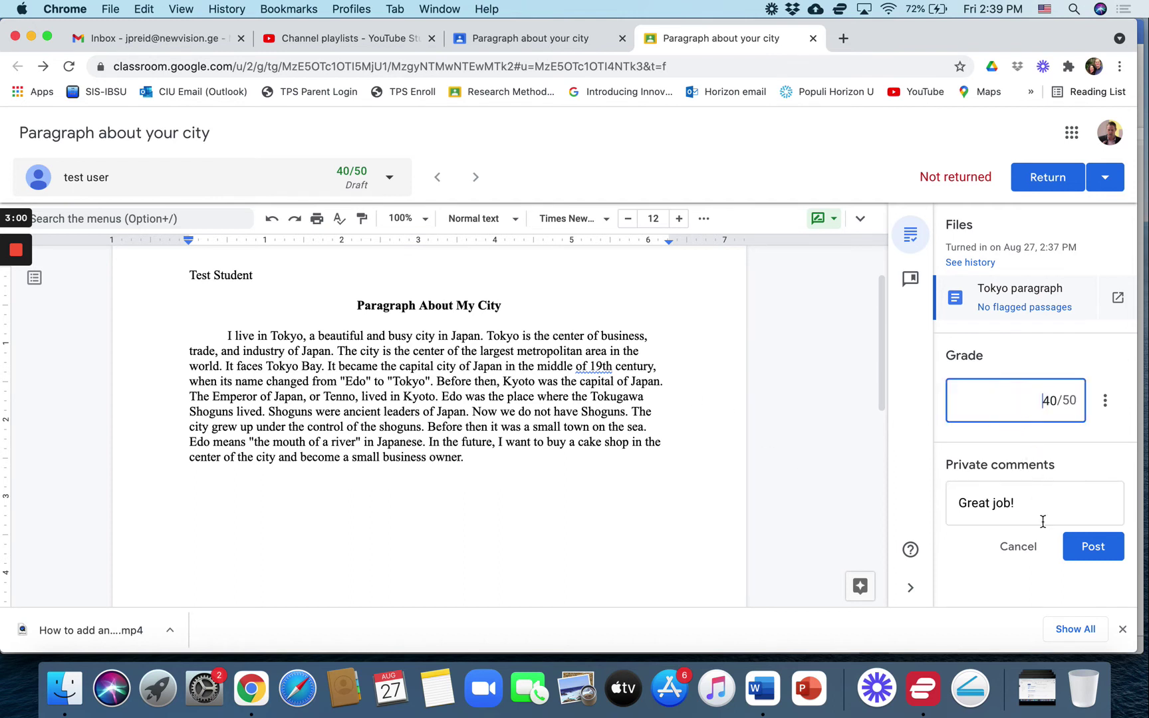
left_click(1080, 551)
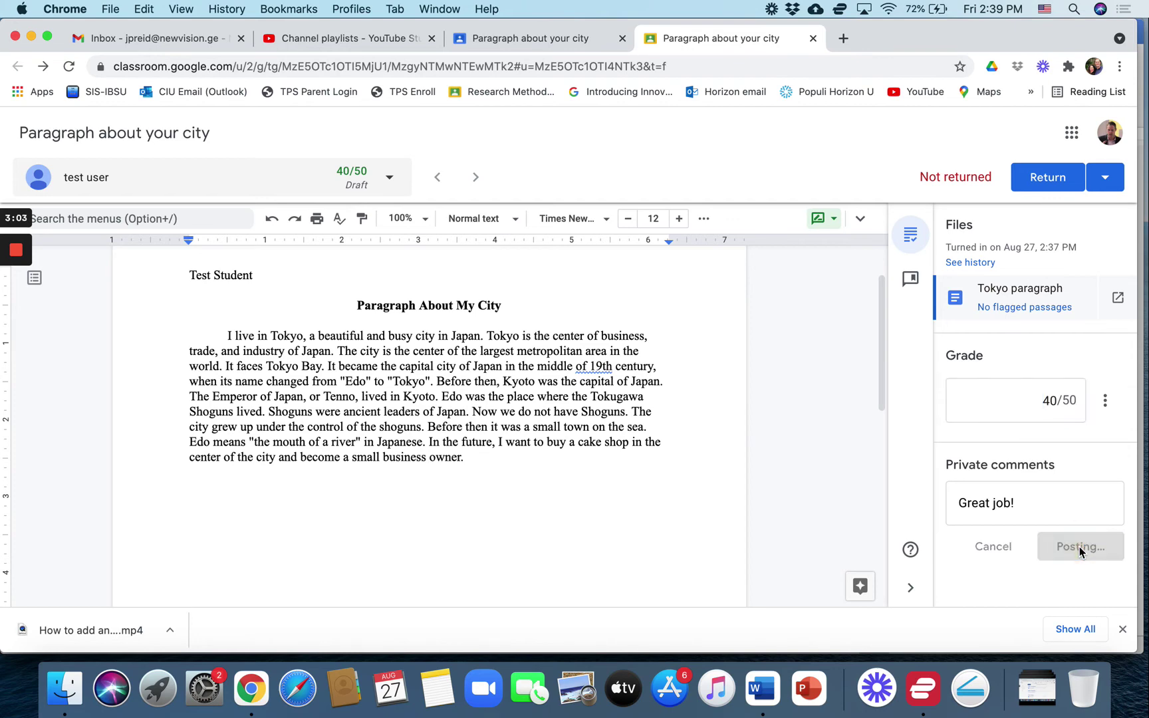
Return the 40/50 Tokyo paragraph to the student and switch to the student's window.
left_click(1034, 180)
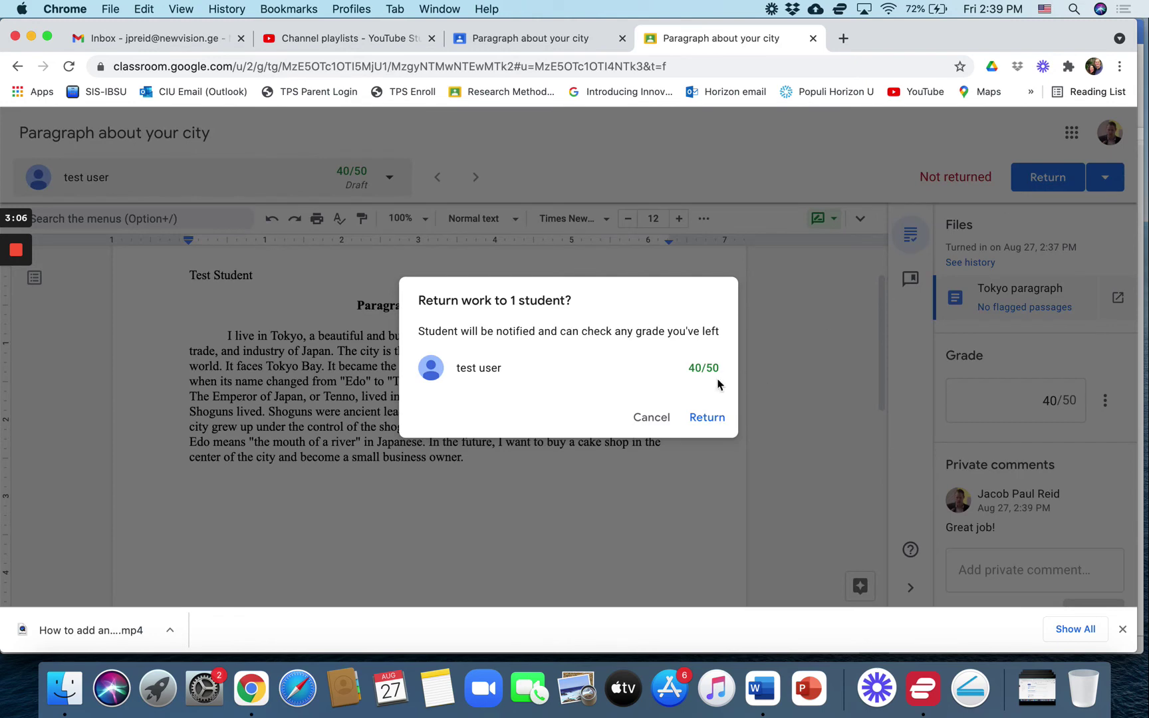
left_click(713, 417)
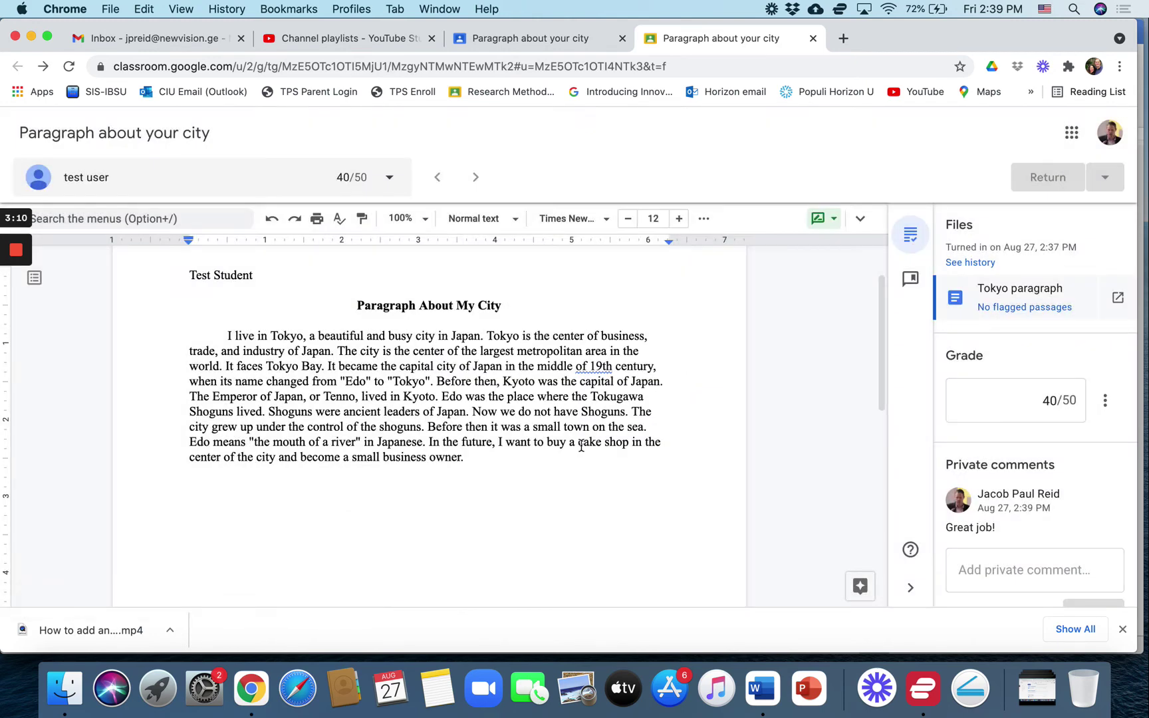
key("super+grave")
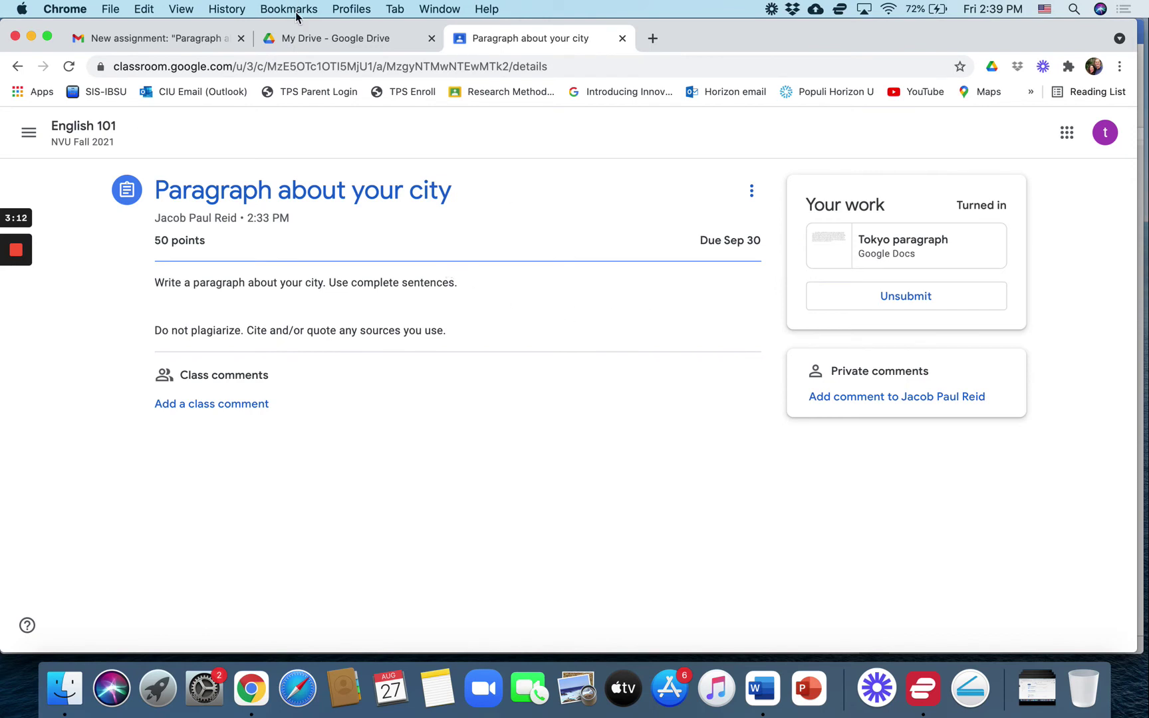
From the English 101 class, open the 'Paragraph about your city' assignment details in Classwork.
left_click(87, 144)
left_click(551, 137)
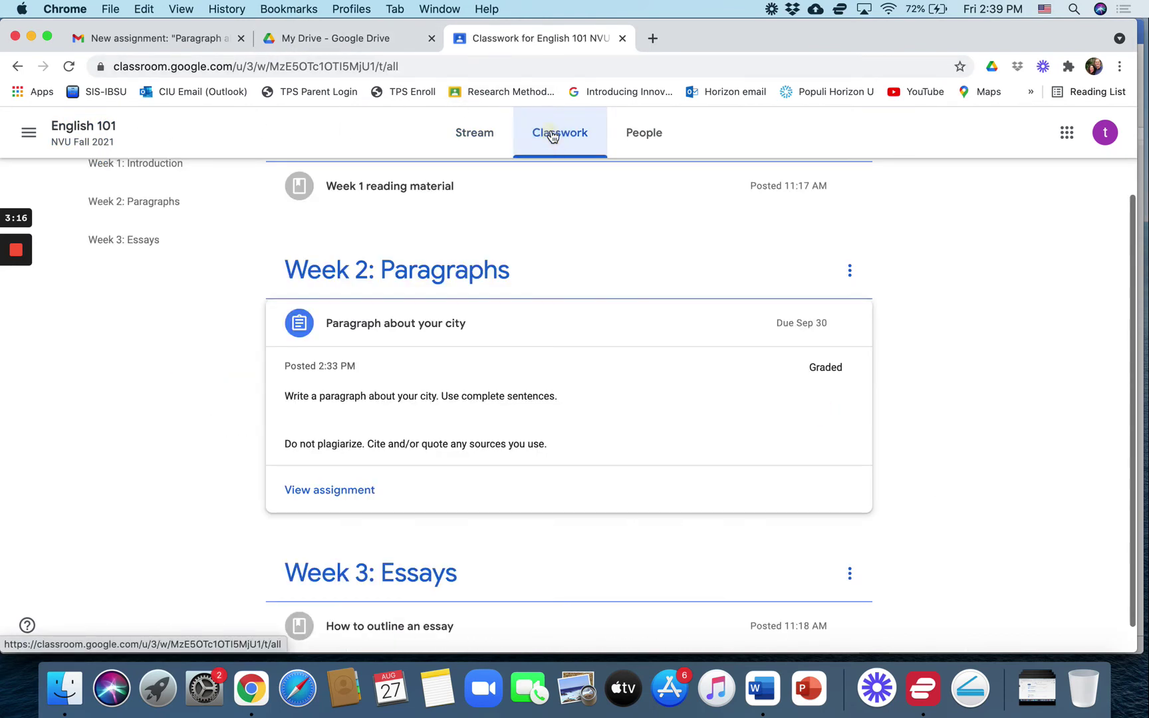
scroll(470, 355, "down", 1)
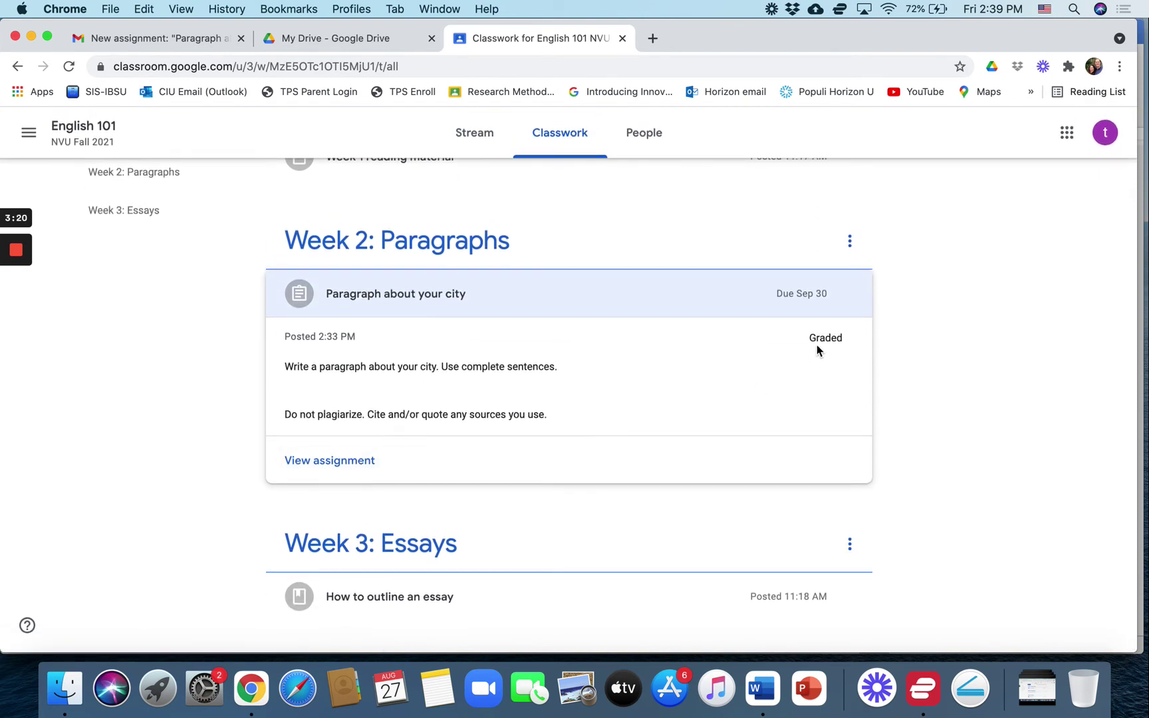
left_click(327, 463)
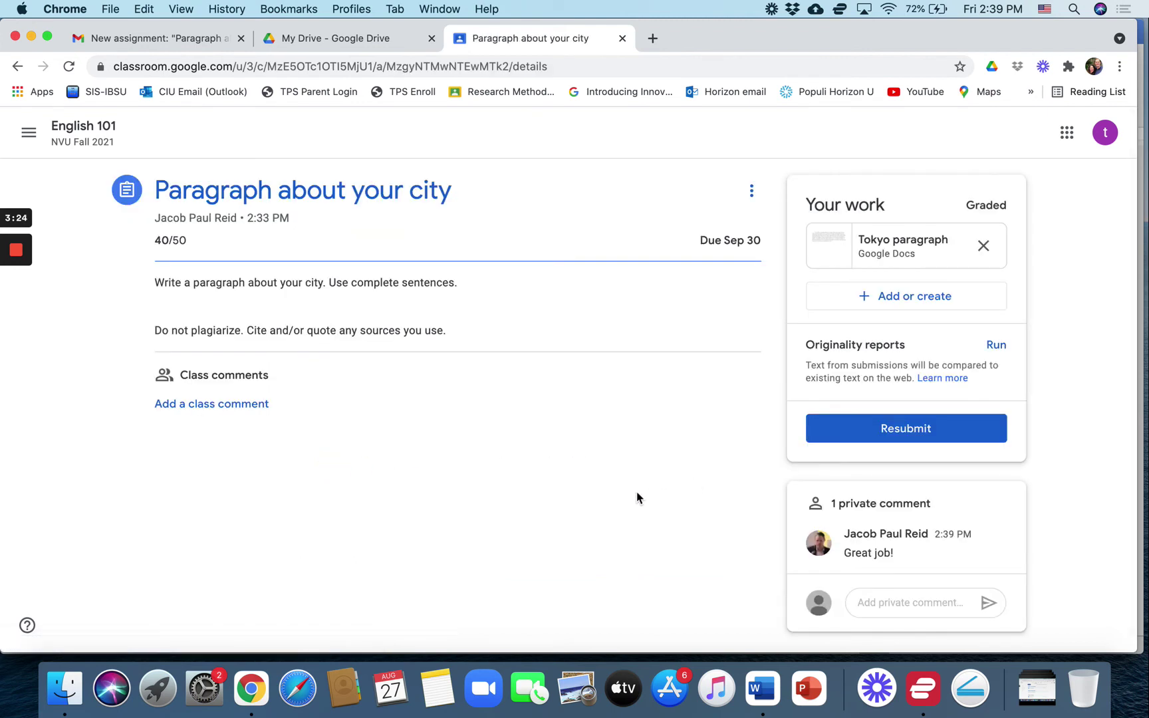
left_click_drag(163, 238, 148, 217)
Return to the class Stream, then open your work list showing the 40/50 grade.
left_click(89, 132)
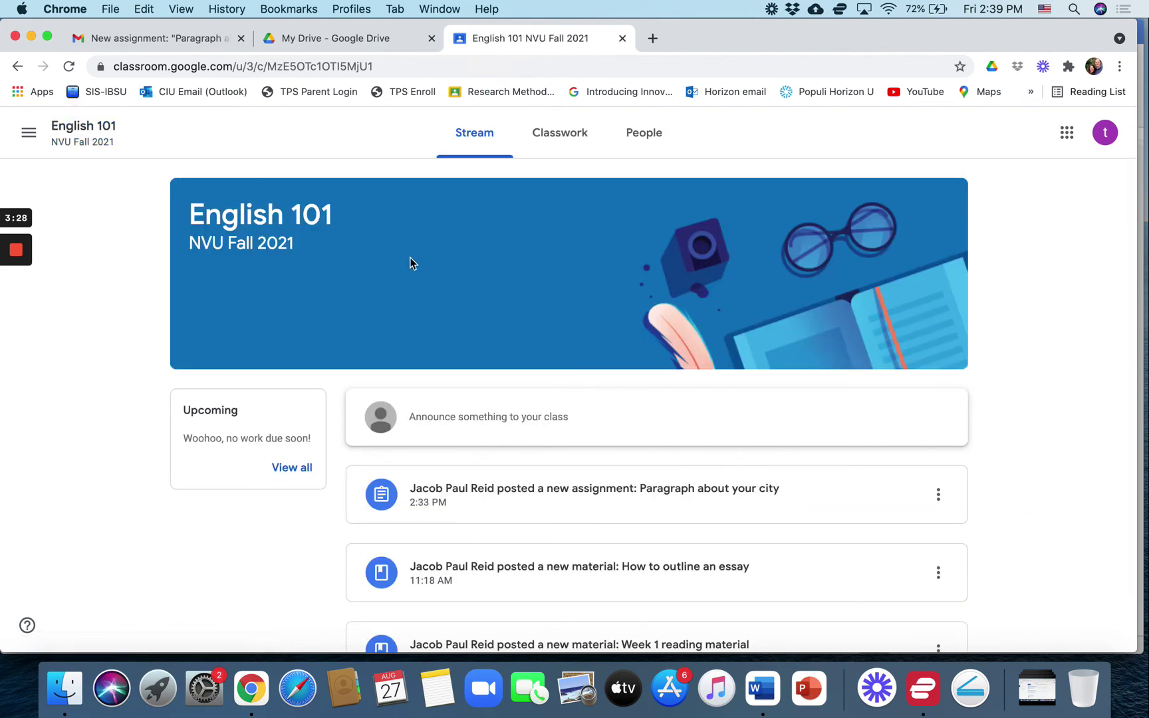
left_click(557, 131)
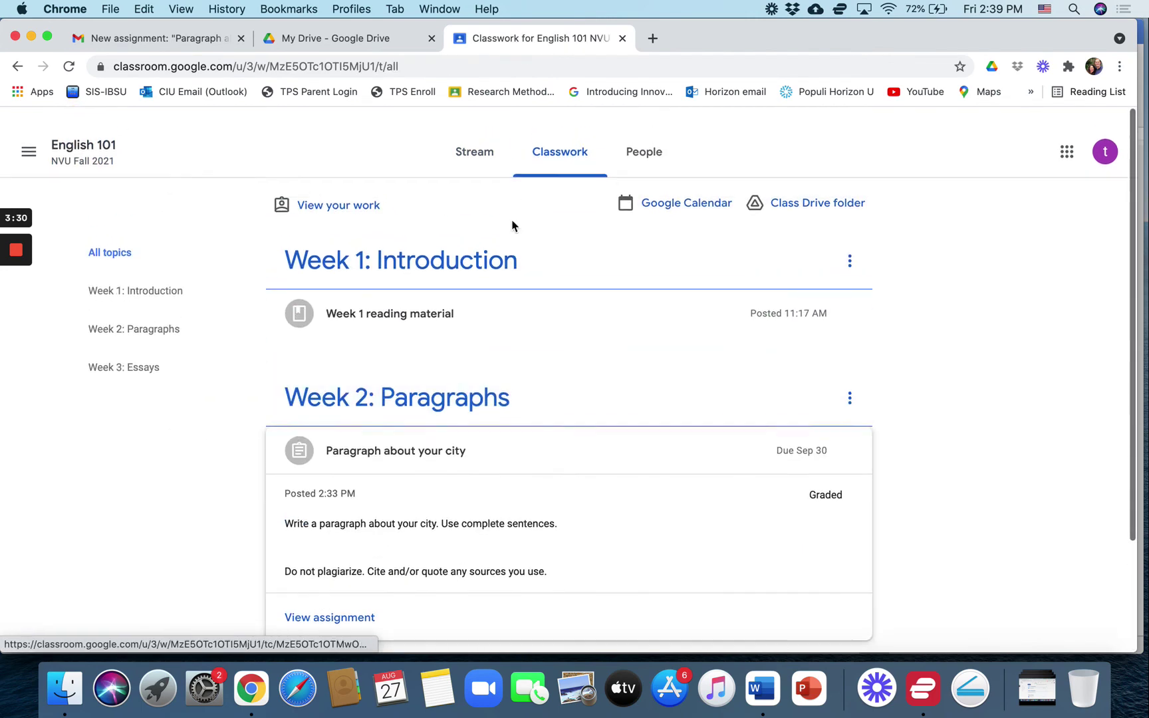
left_click(324, 190)
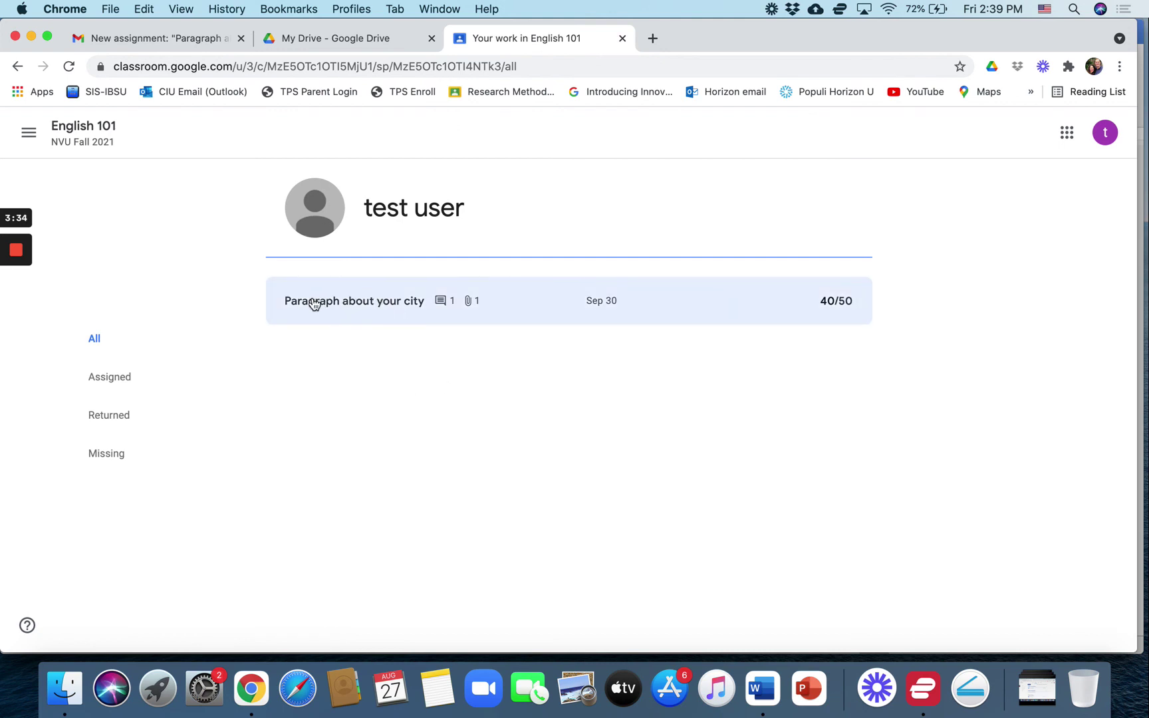
left_click_drag(827, 339, 656, 408)
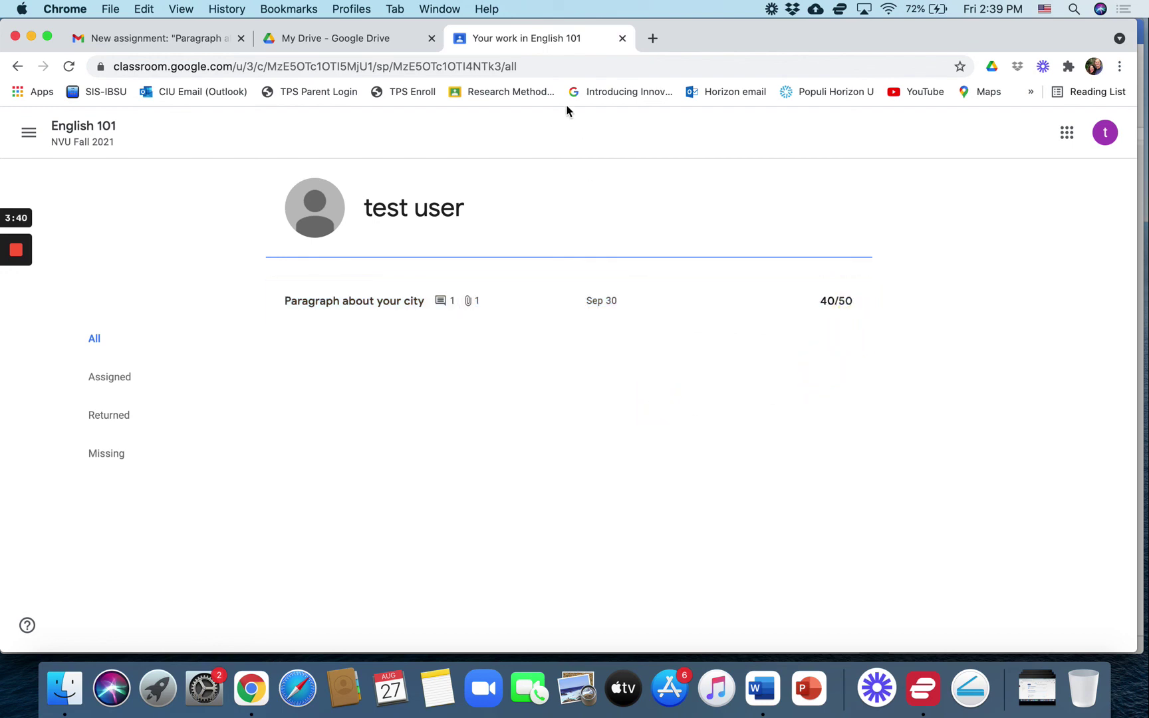
In the student's Gmail, open and trash the Graded notification, then the private-comment notification.
left_click(175, 38)
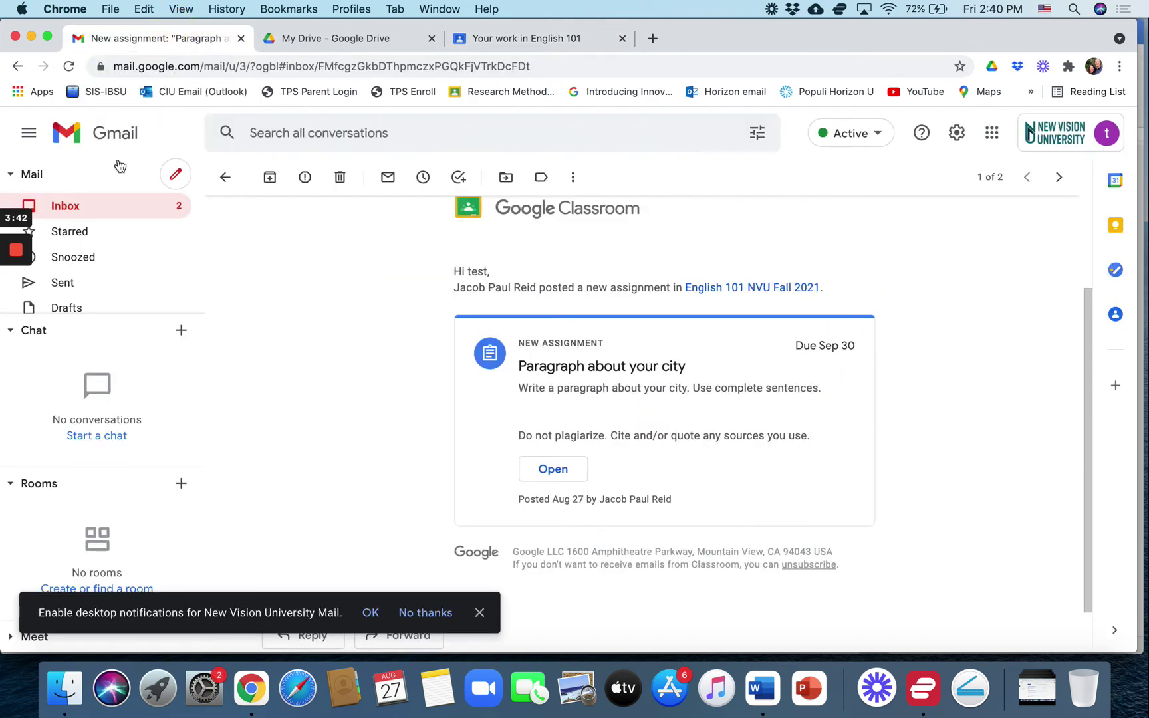
left_click(74, 209)
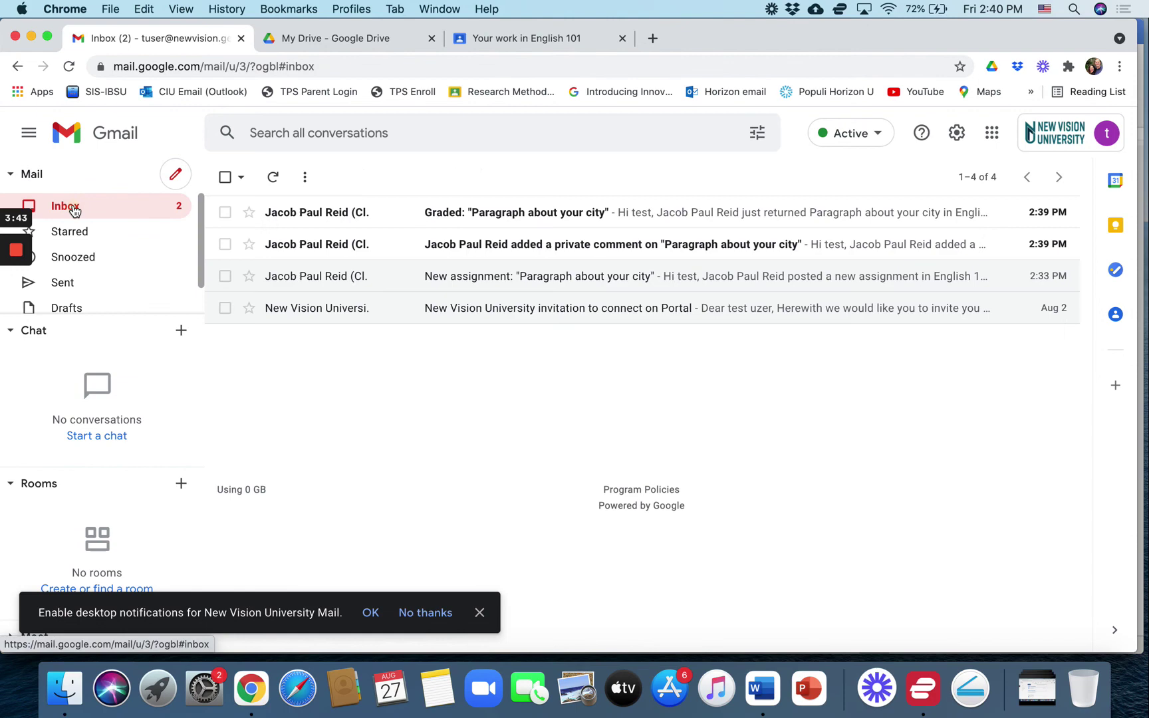
left_click(539, 215)
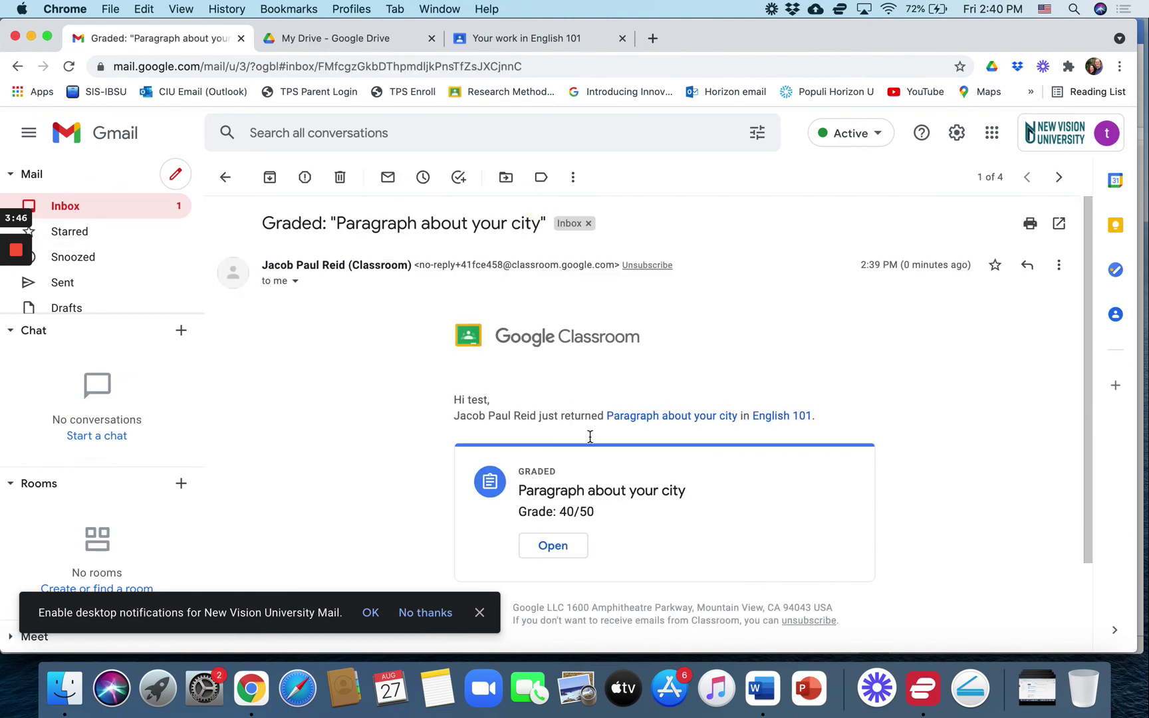
left_click(340, 177)
left_click(585, 226)
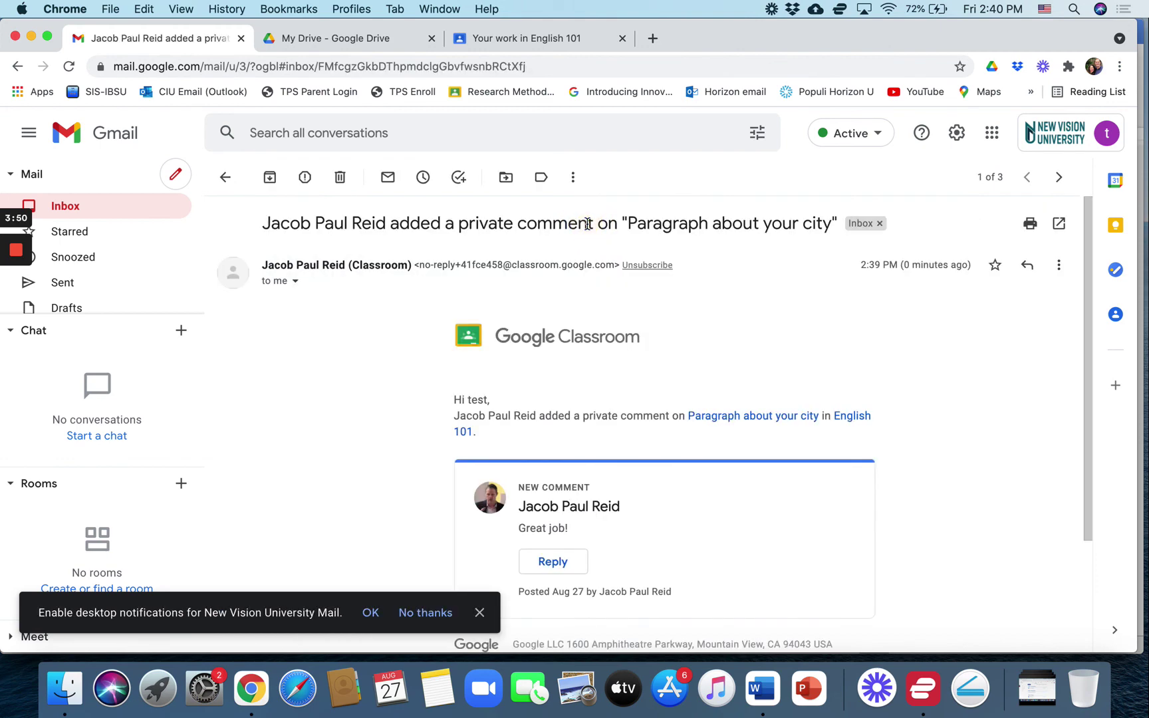
left_click(340, 177)
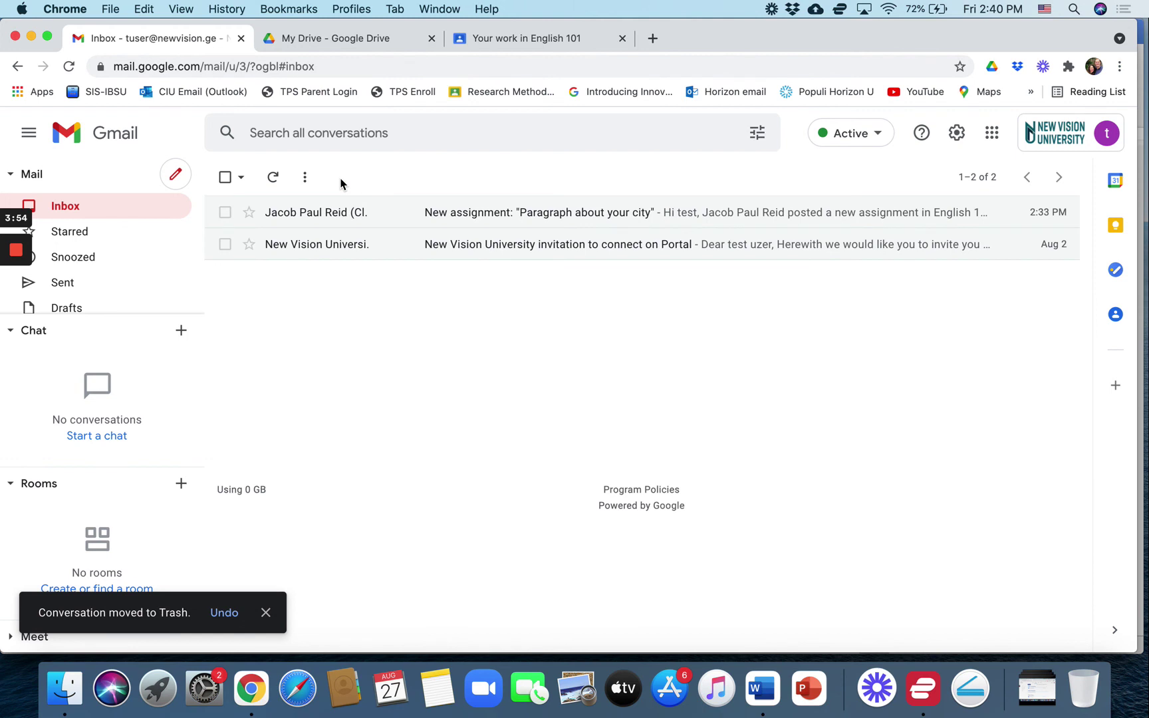